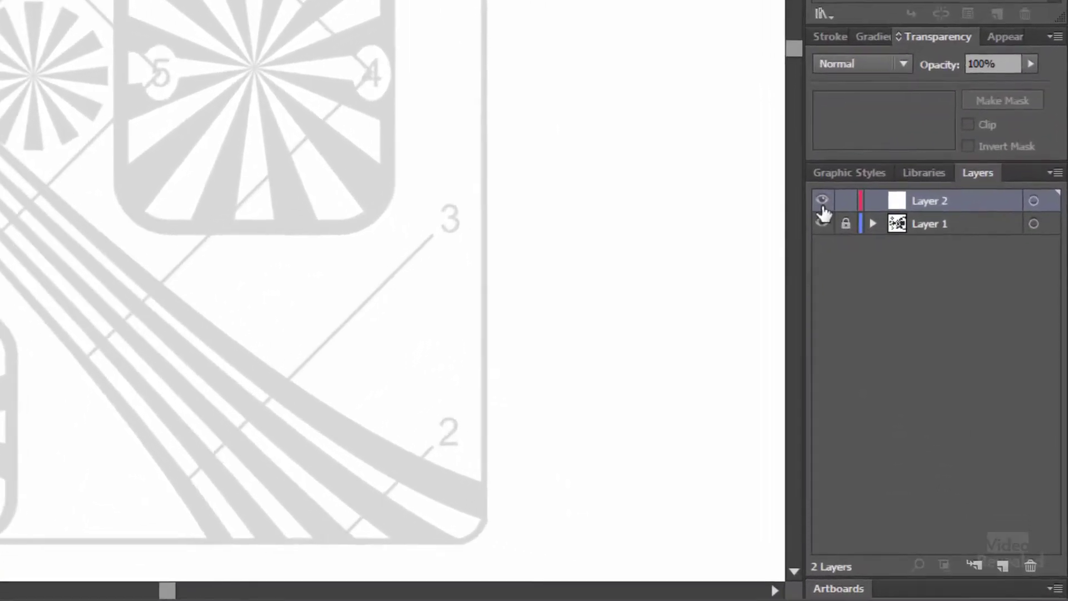
pyautogui.click(817, 215)
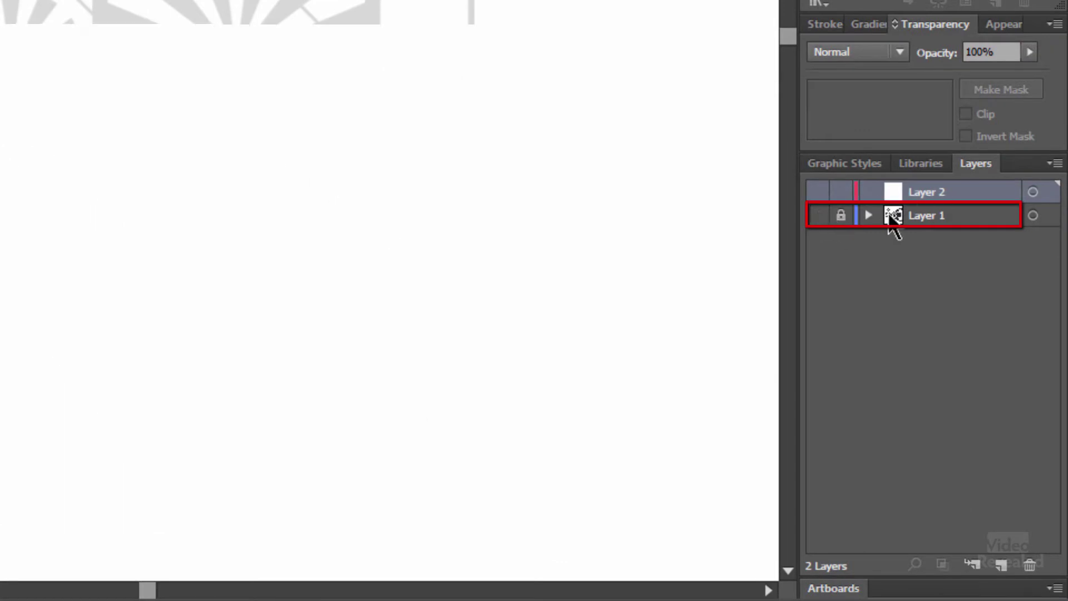
pyautogui.click(817, 216)
pyautogui.click(935, 215)
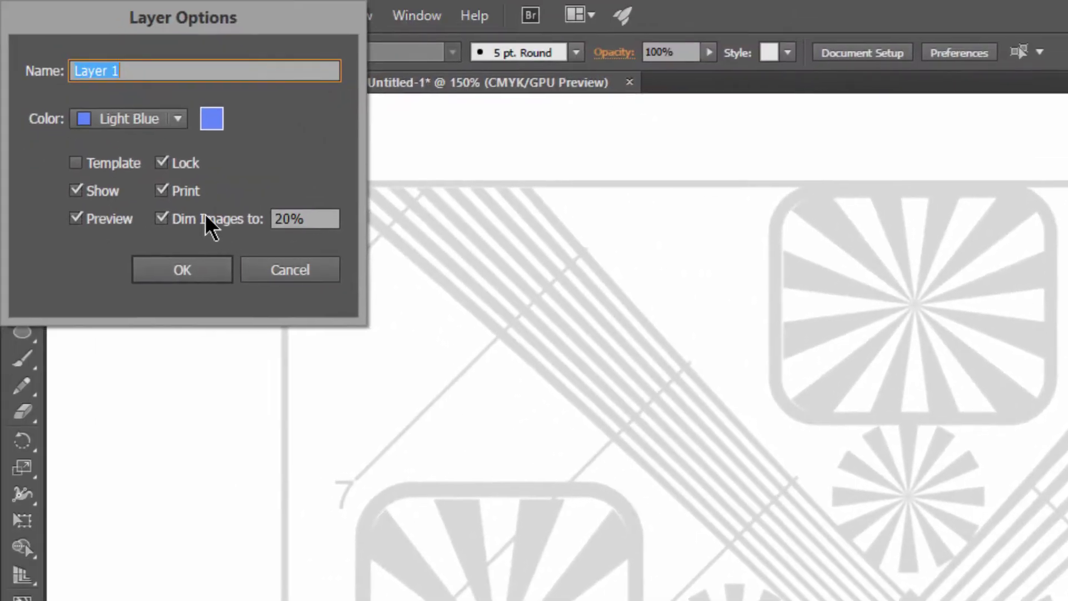
pyautogui.click(203, 223)
pyautogui.click(219, 229)
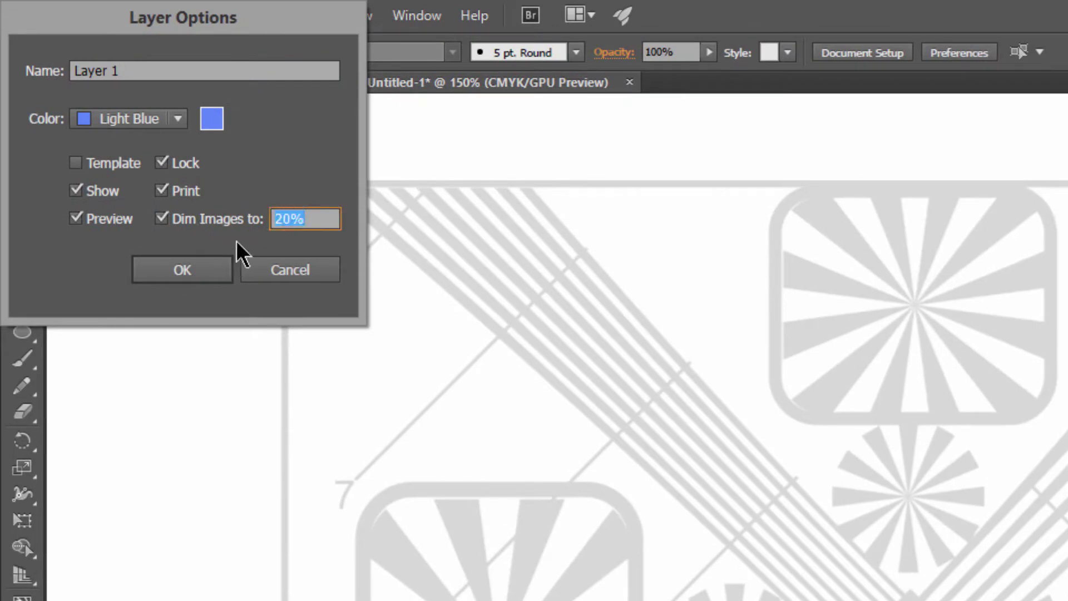
pyautogui.click(183, 271)
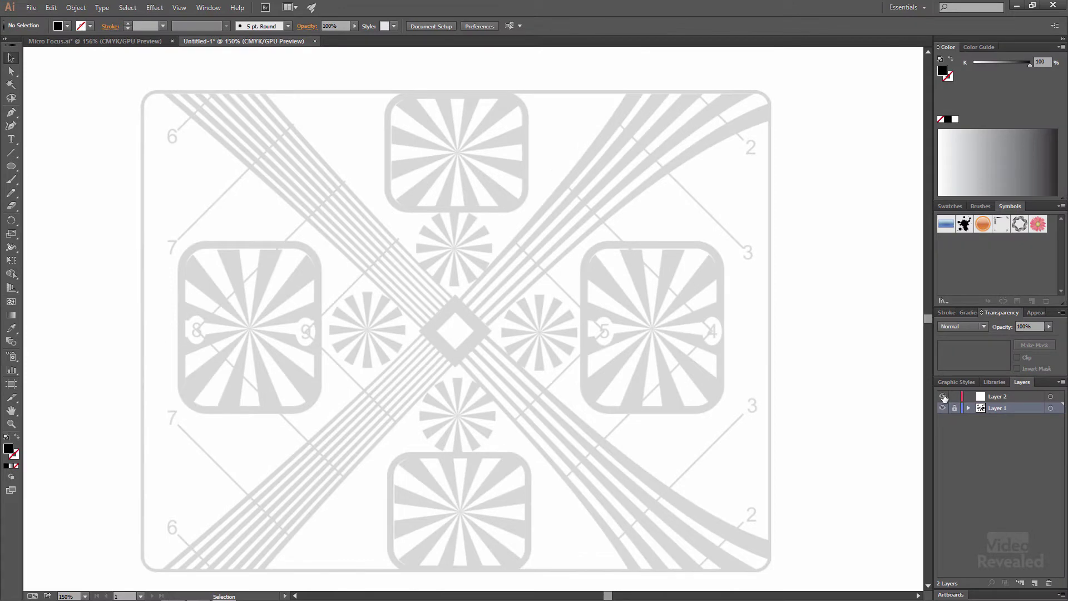
pyautogui.click(1014, 396)
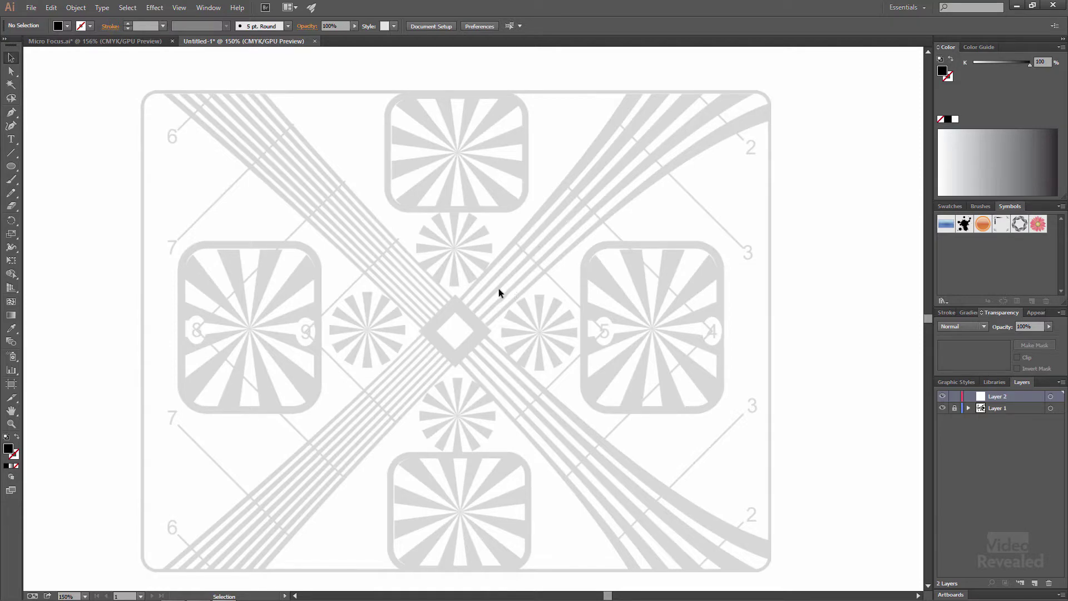
# Rotate the placed focus chart image 45° into a diamond and lock Layer 1 again.
pyautogui.hotkey('ctrl', '-')
pyautogui.hotkey('ctrl', '-')
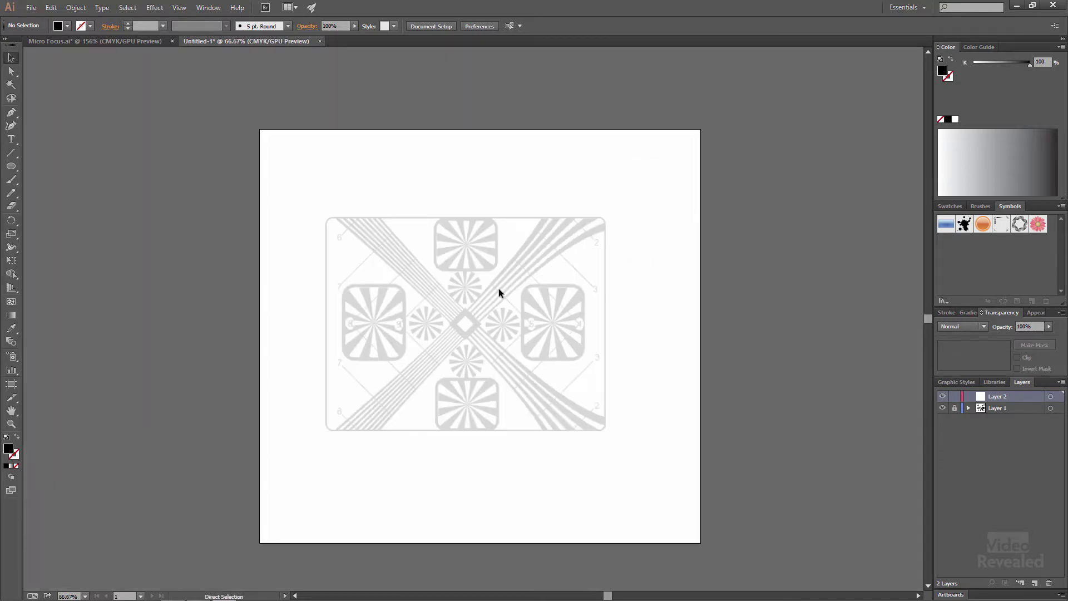
pyautogui.click(505, 322)
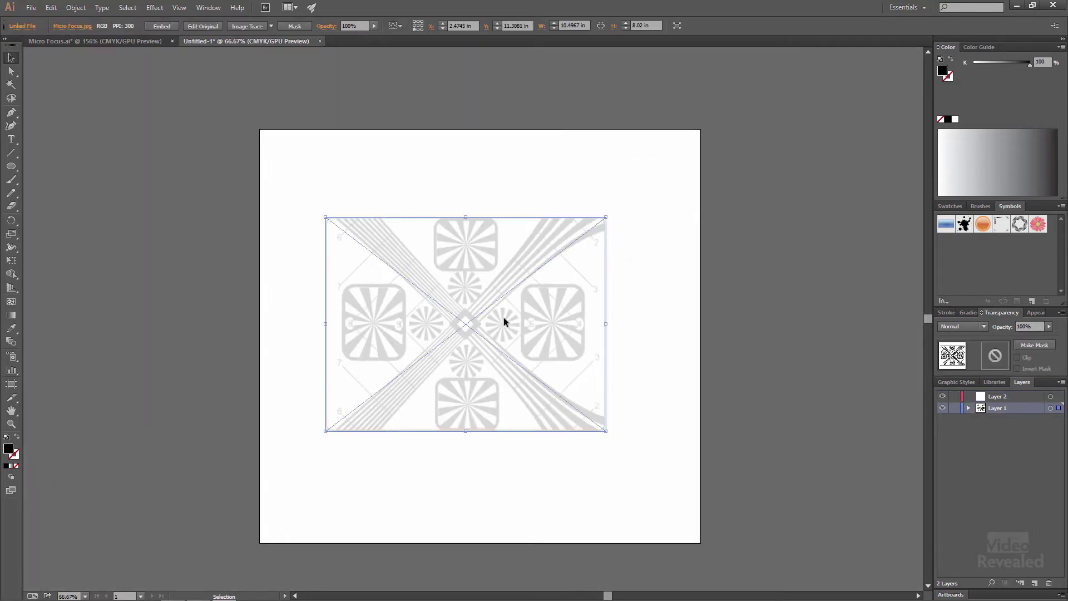
pyautogui.doubleClick(11, 220)
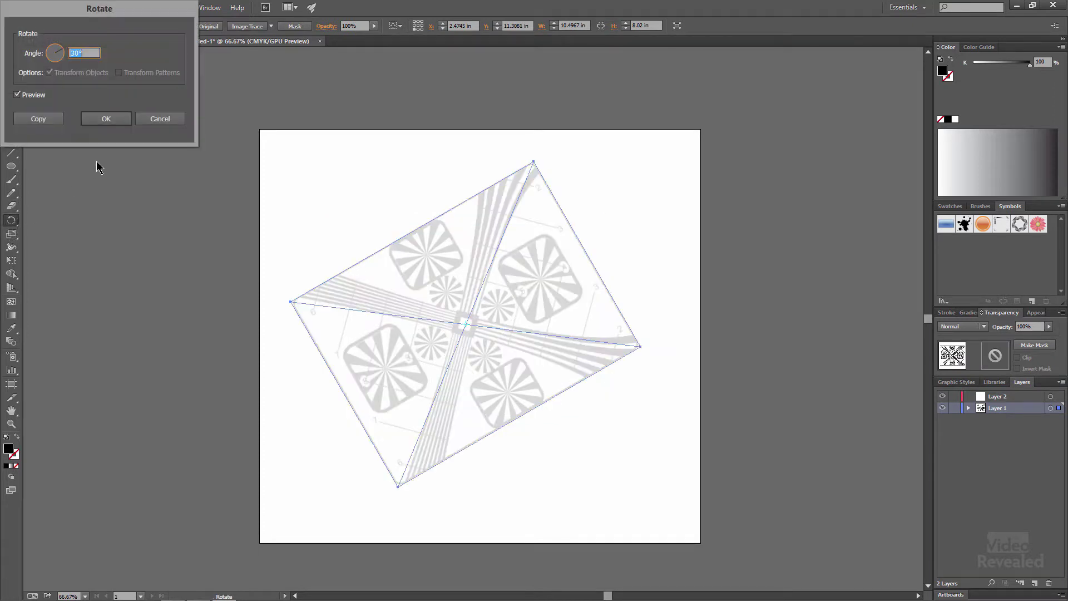
pyautogui.write('45')
pyautogui.click(104, 118)
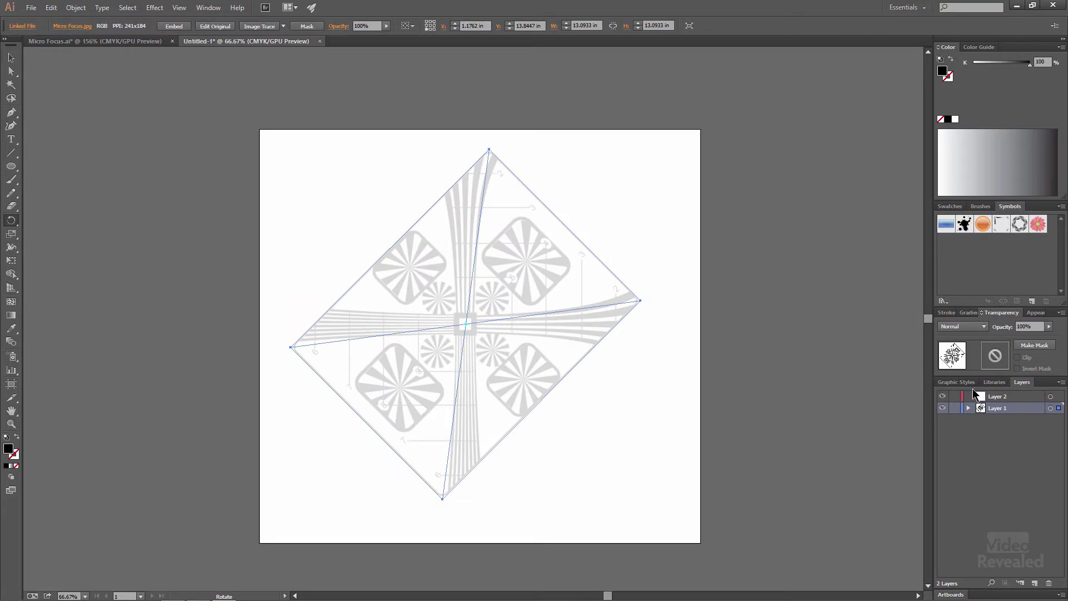
pyautogui.click(956, 409)
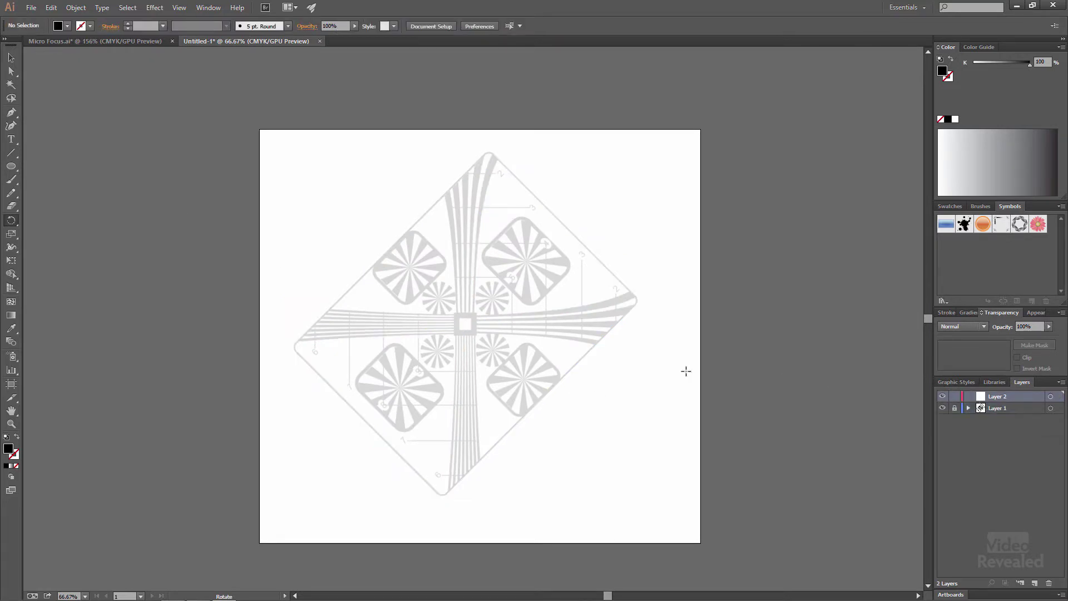
pyautogui.click(468, 326)
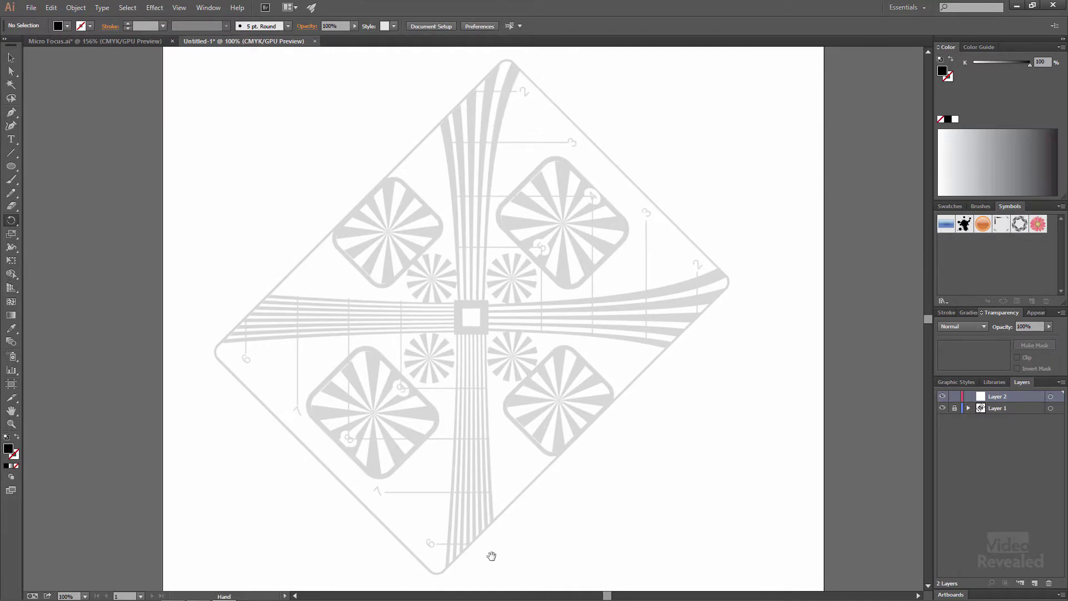
# Pen a curved path from the artboard's top edge, past the centre square, to the bottom corner.
pyautogui.click(12, 112)
pyautogui.moveTo(464, 148); pyautogui.dragTo(477, 167)
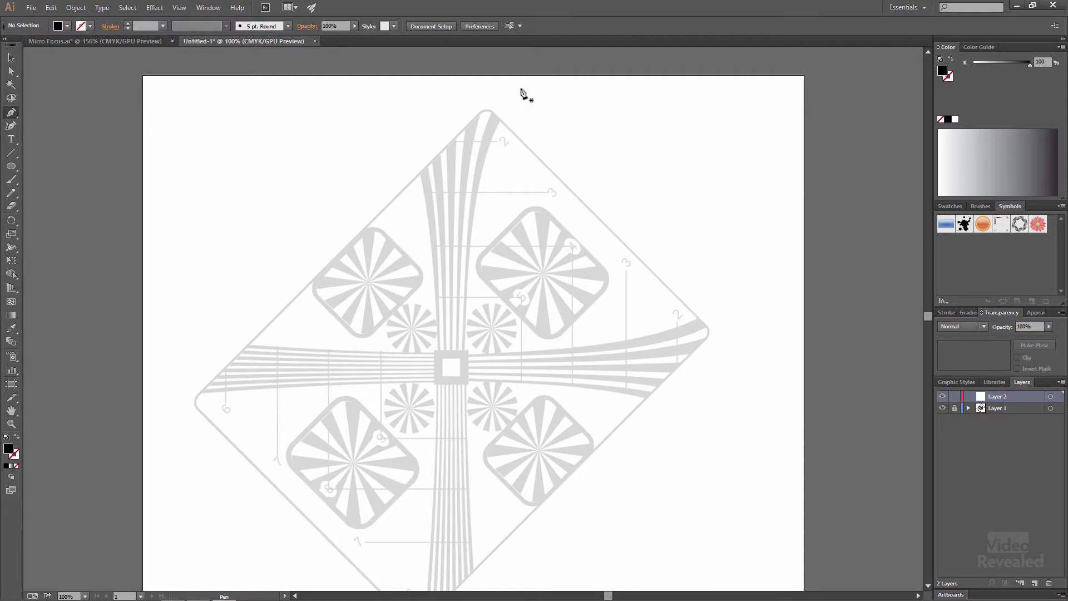
pyautogui.moveTo(524, 83); pyautogui.dragTo(497, 128)
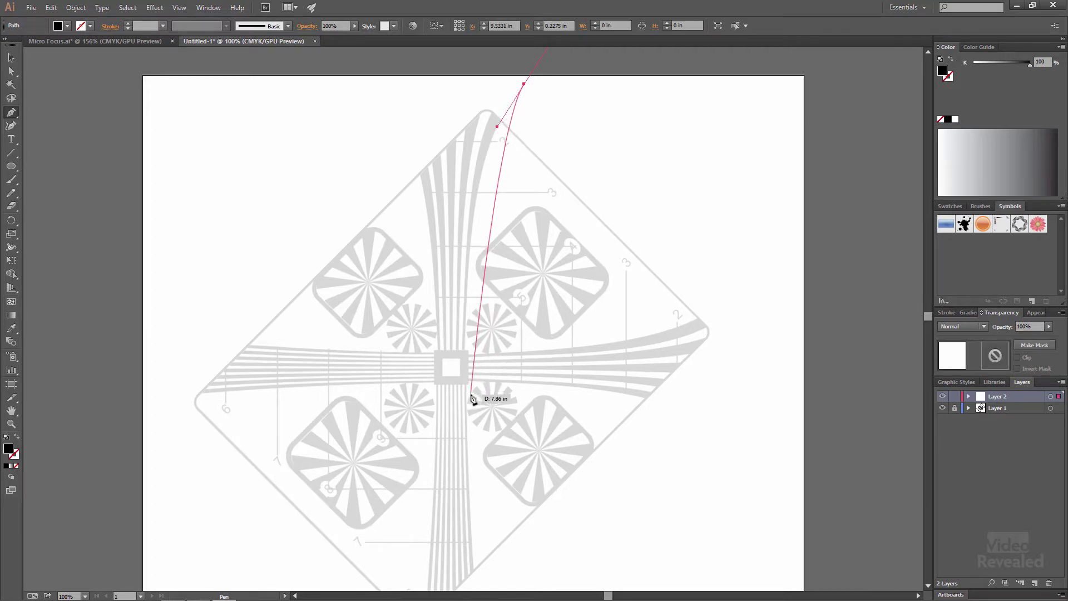
pyautogui.moveTo(467, 368); pyautogui.dragTo(467, 470)
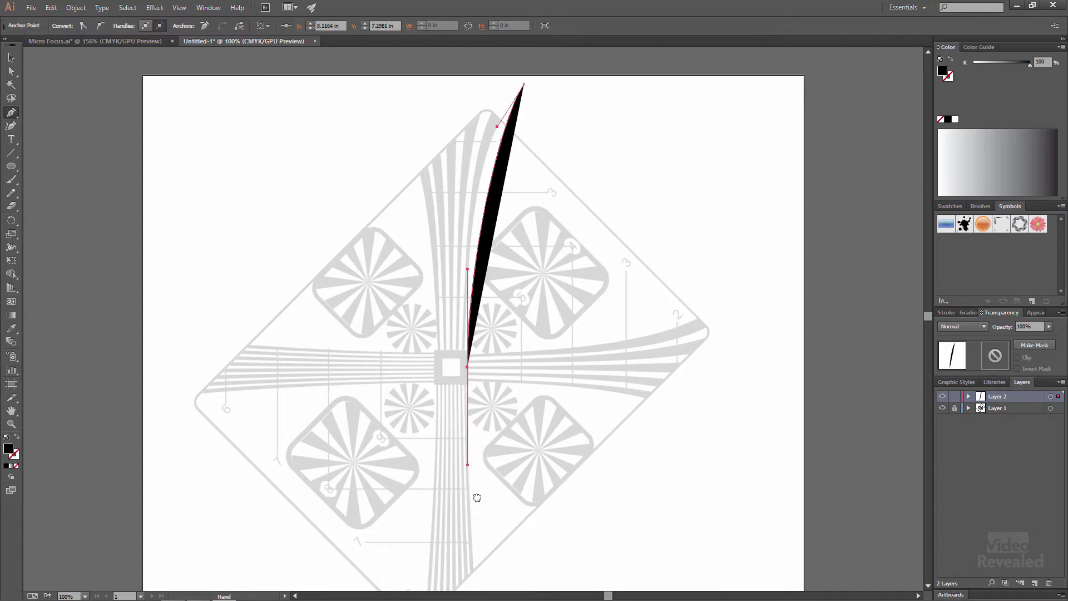
pyautogui.scroll(-4, 479, 501)
pyautogui.hscroll(1, 479, 501)
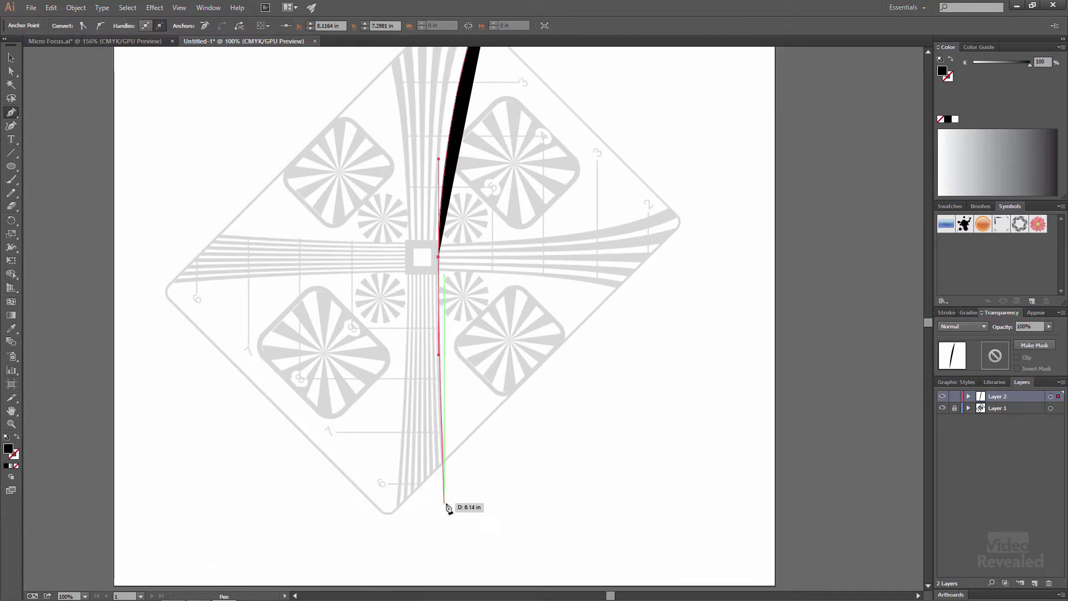
pyautogui.click(448, 504)
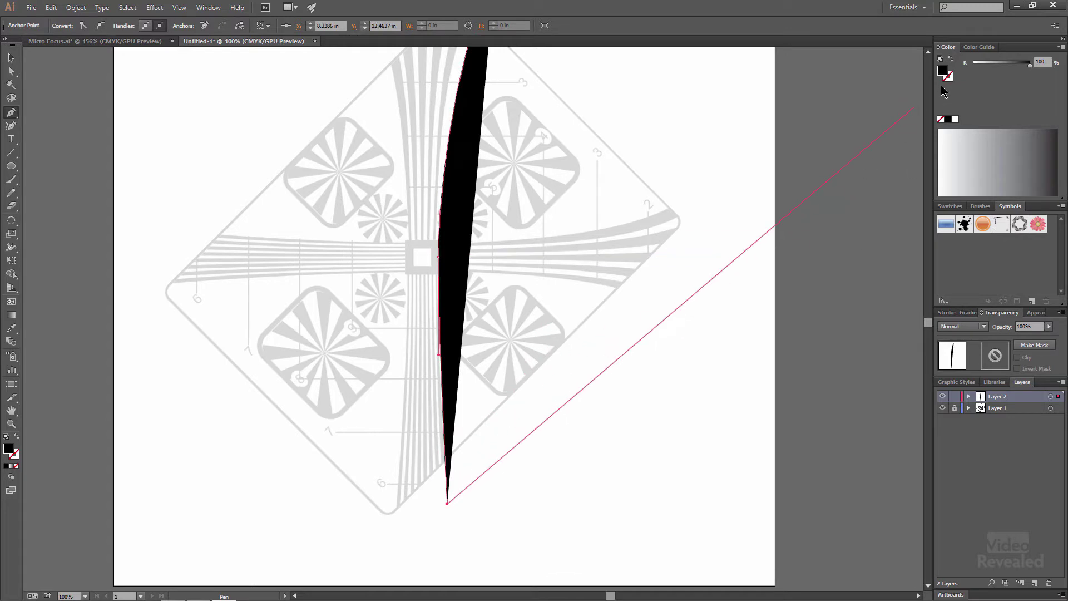
# Remove the path's fill and give it a 0.25 pt bright green (00DD20) stroke.
pyautogui.click(941, 119)
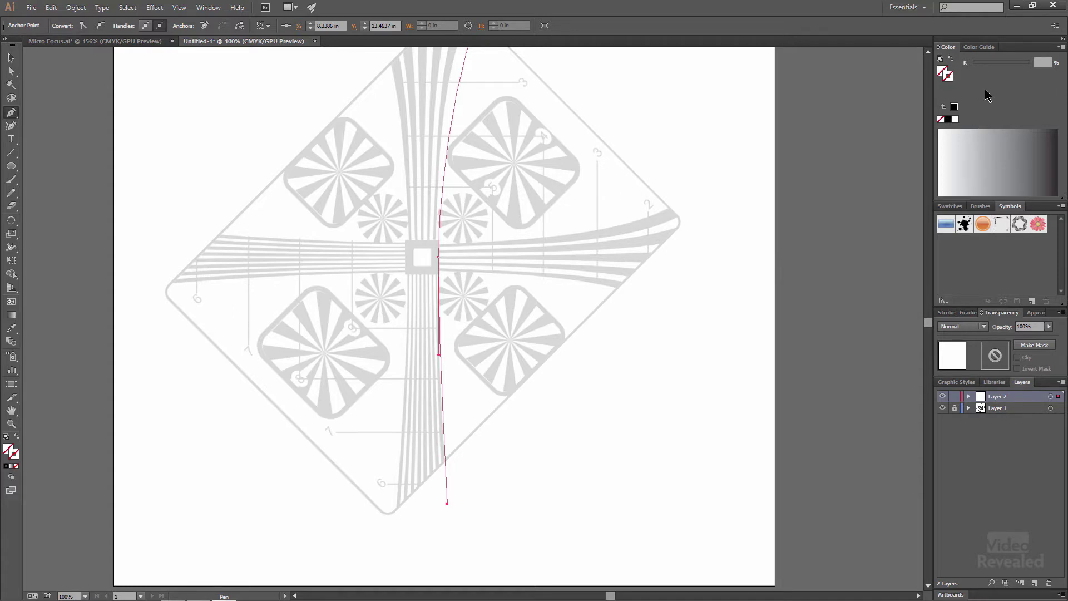
pyautogui.press('x')
pyautogui.keyDown('shift'); pyautogui.click(989, 155); pyautogui.keyUp('shift')
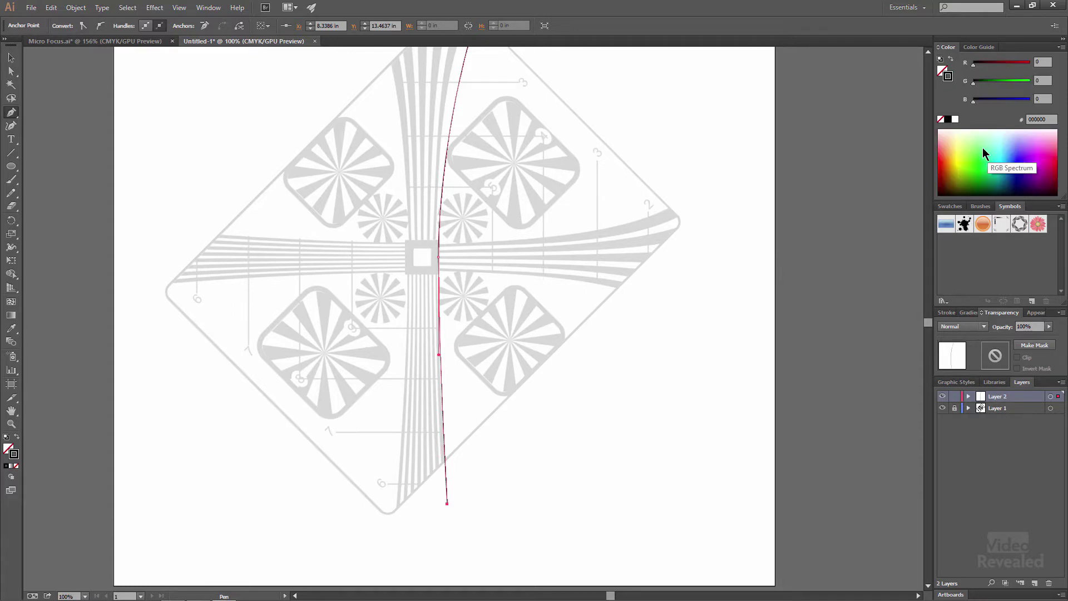
pyautogui.moveTo(983, 153); pyautogui.dragTo(985, 161)
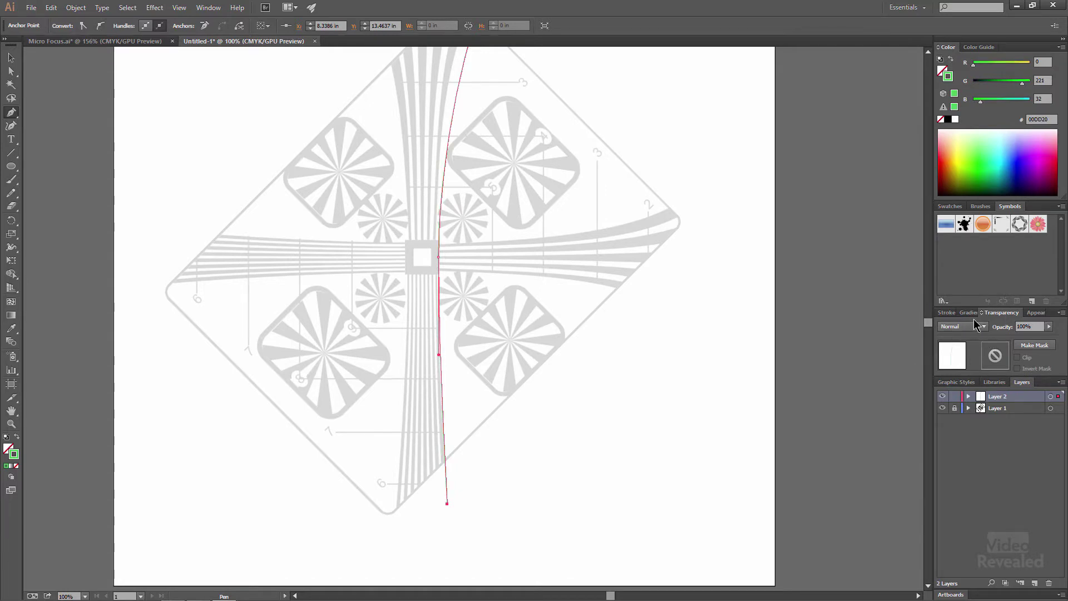
pyautogui.click(947, 312)
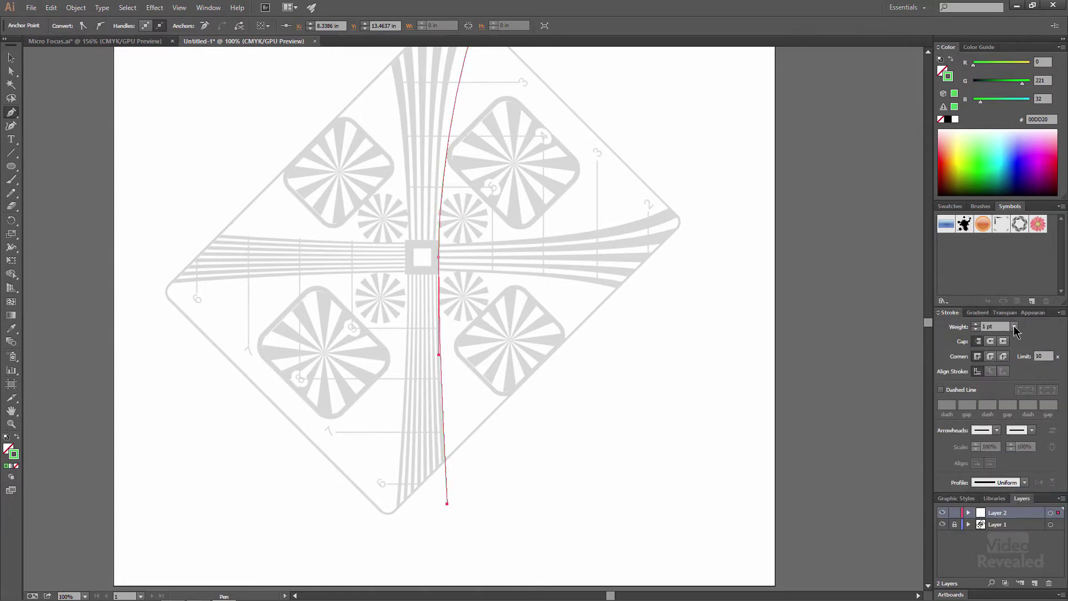
pyautogui.click(1014, 328)
pyautogui.click(1027, 60)
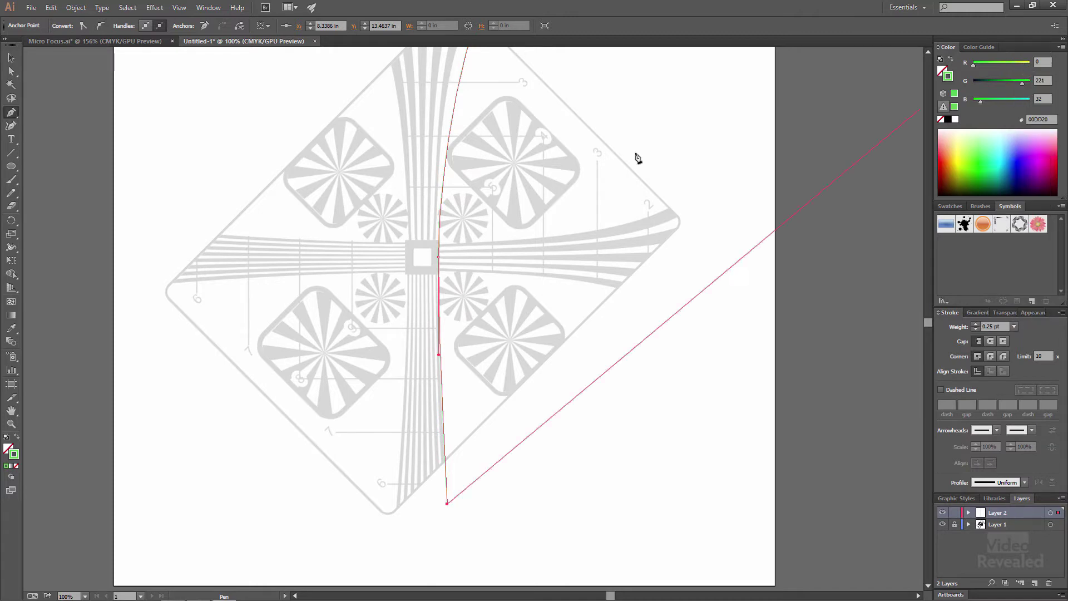
pyautogui.click(11, 72)
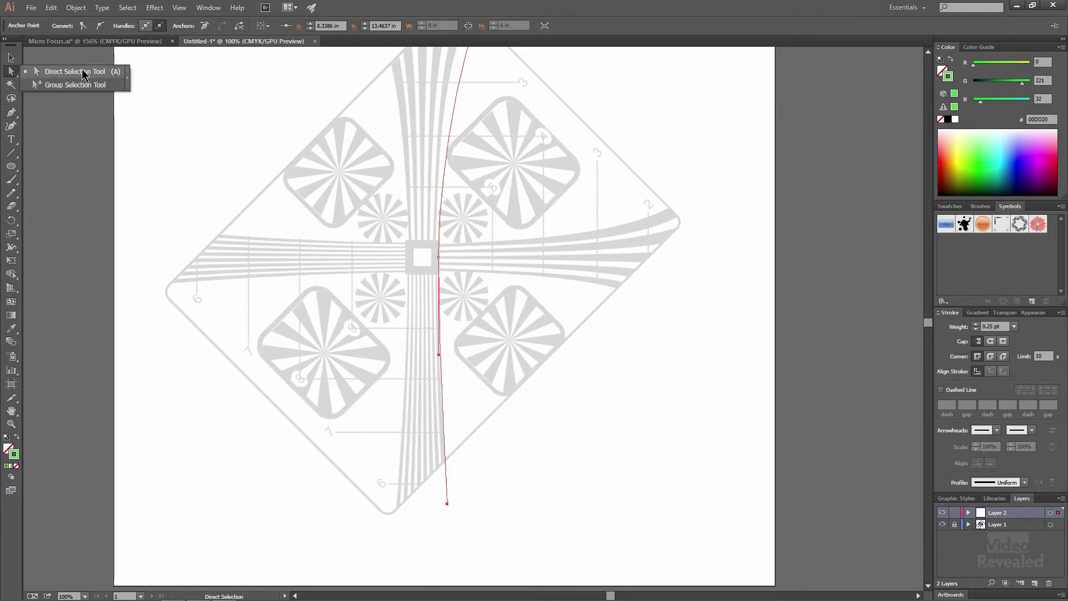
# Pull the top anchor's handle down-left to bend the upper part of the curve.
pyautogui.click(93, 74)
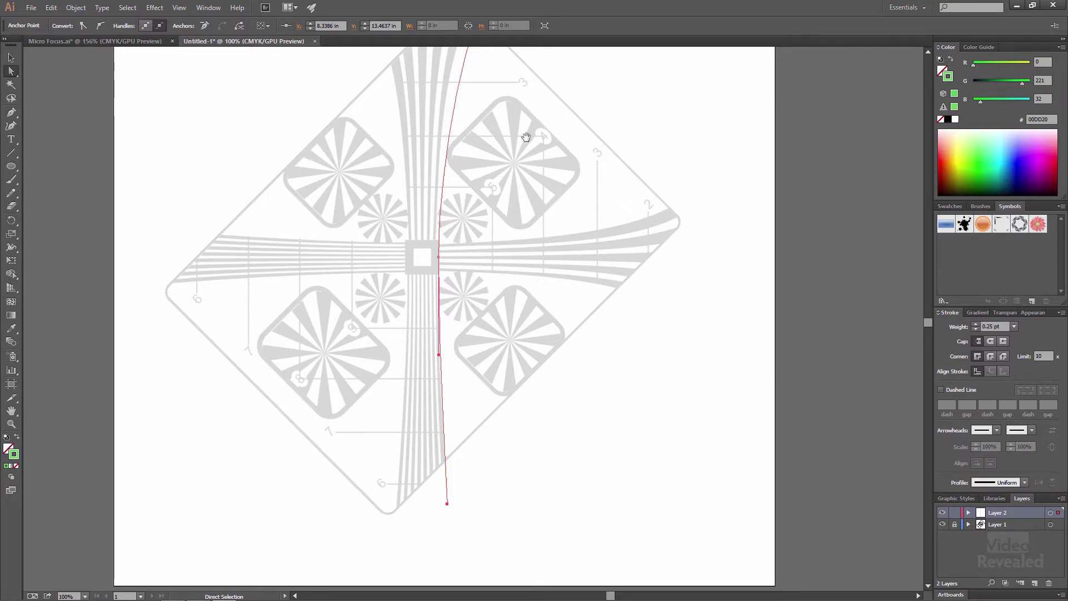
pyautogui.moveTo(527, 137); pyautogui.dragTo(581, 241)
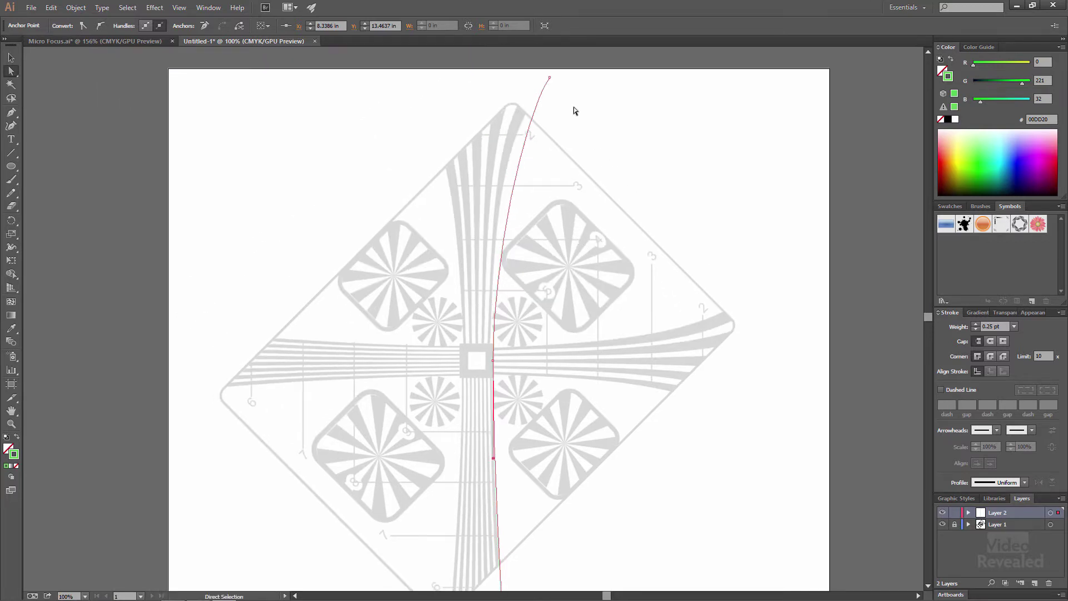
pyautogui.click(549, 78)
pyautogui.moveTo(525, 120); pyautogui.dragTo(494, 145)
pyautogui.scroll(-4, 521, 425)
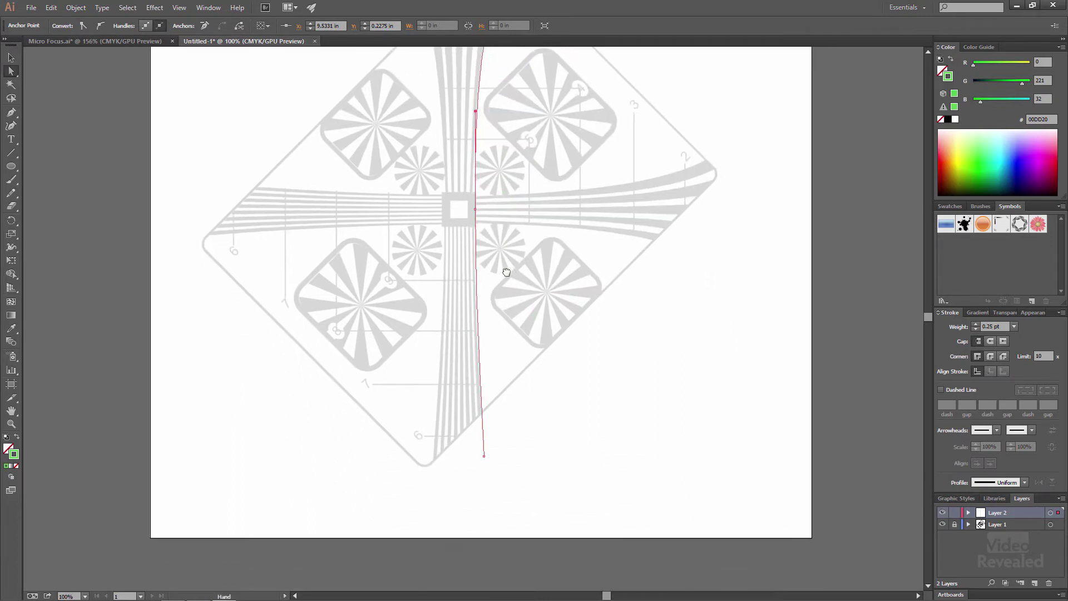
pyautogui.scroll(3, 543, 365)
pyautogui.moveTo(544, 366); pyautogui.dragTo(546, 368)
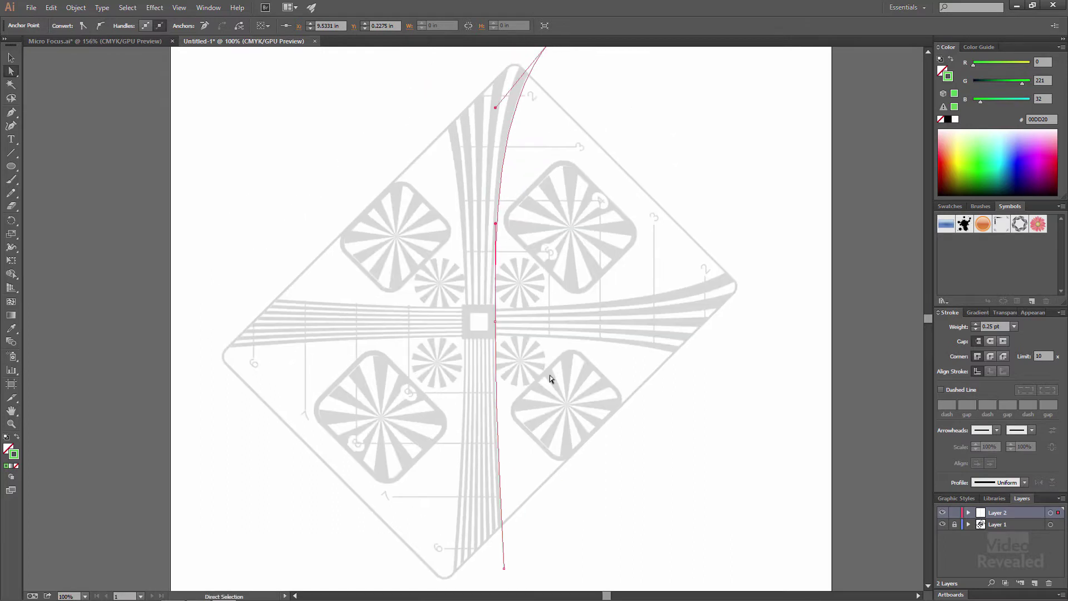
pyautogui.click(555, 322)
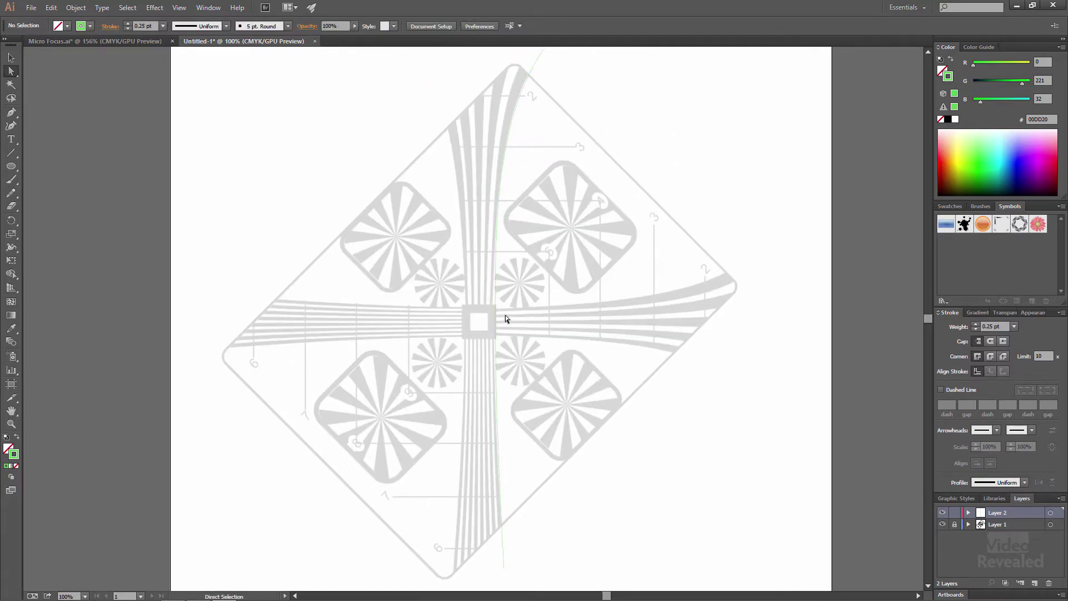
# Nudge the middle anchors left so the curve hugs the band beside the central square.
pyautogui.click(494, 330)
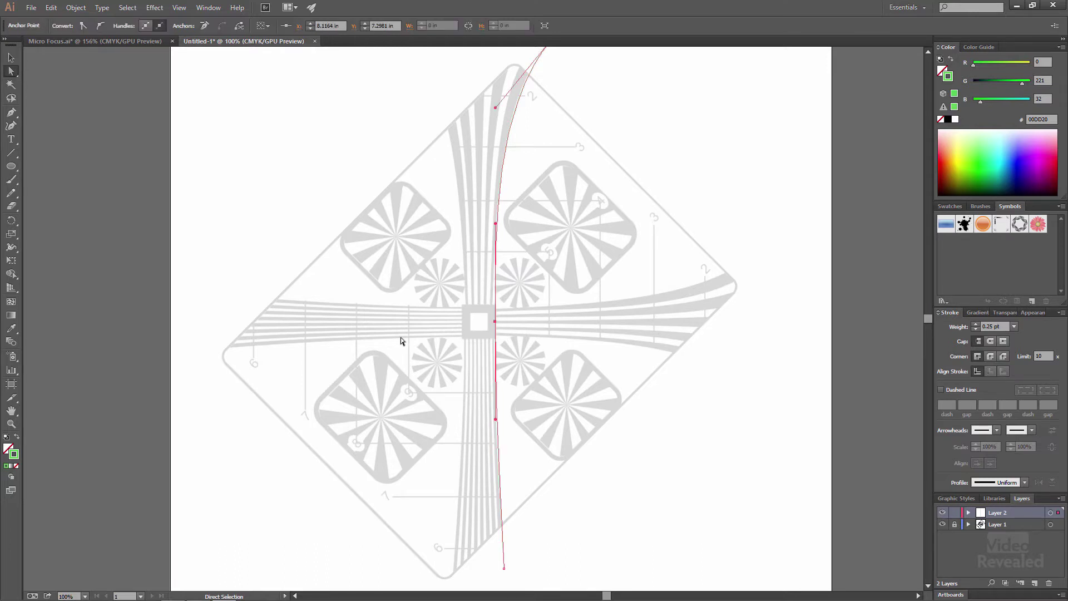
pyautogui.press('Left')
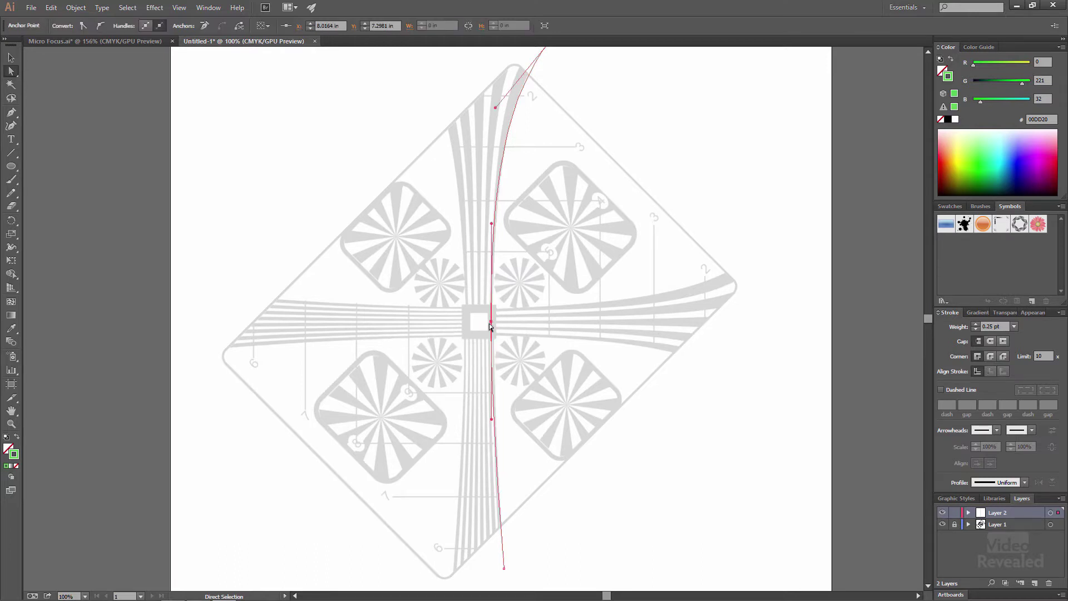
pyautogui.moveTo(490, 322); pyautogui.dragTo(497, 328)
pyautogui.click(536, 296)
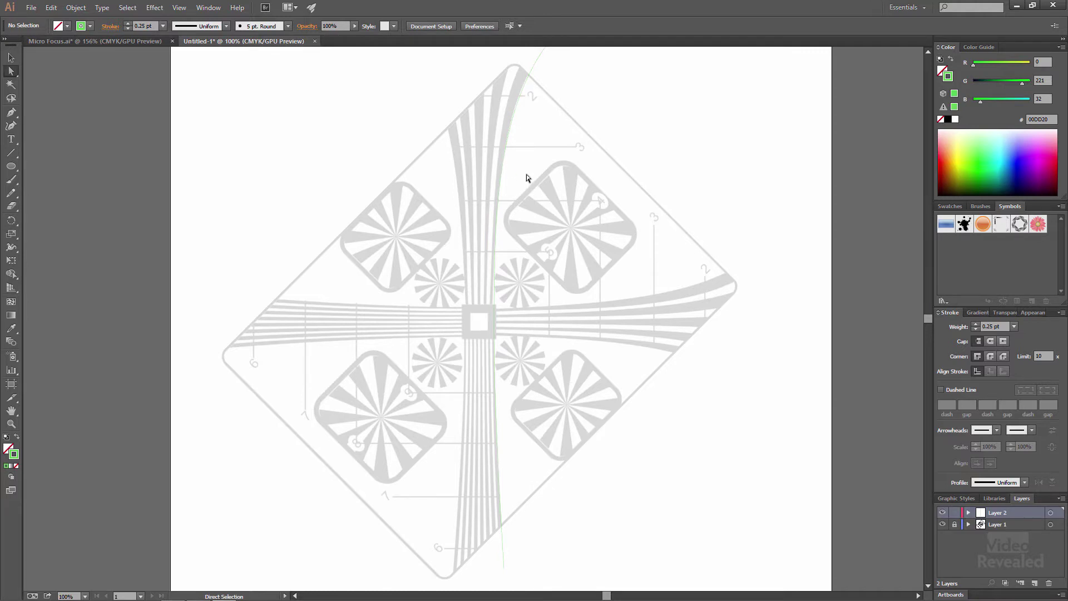
# Reflect a vertical copy of the curve around the chart's centre square.
pyautogui.press('v')
pyautogui.click(498, 198)
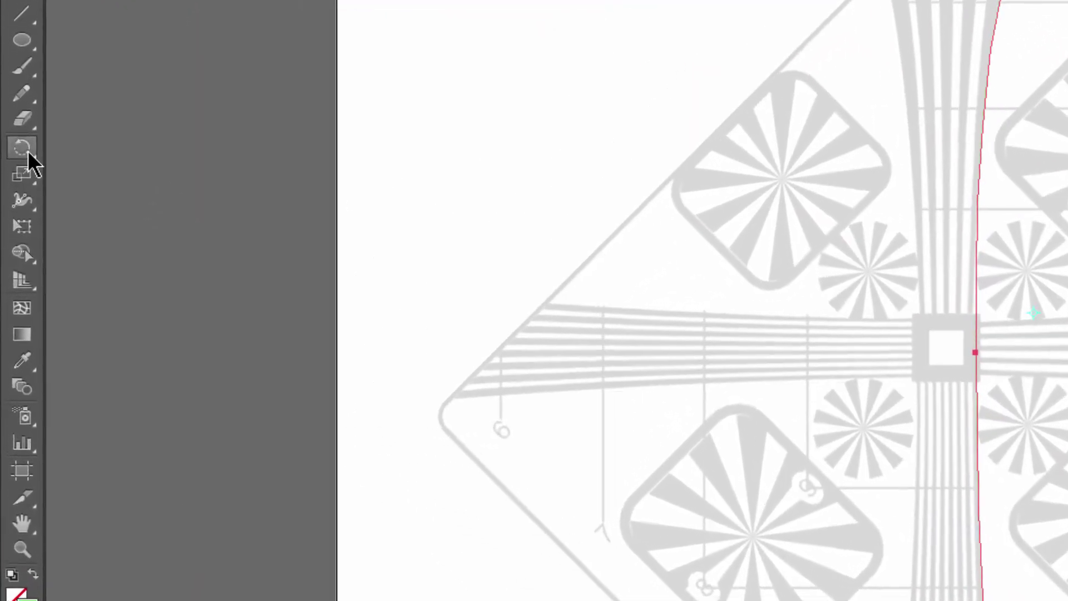
pyautogui.click(12, 221)
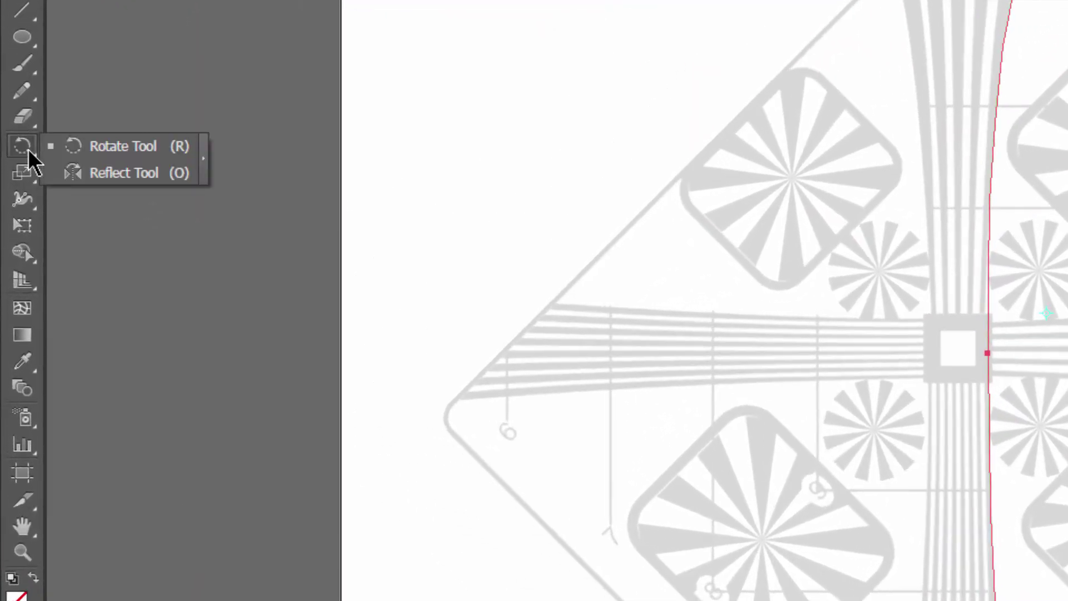
pyautogui.click(205, 161)
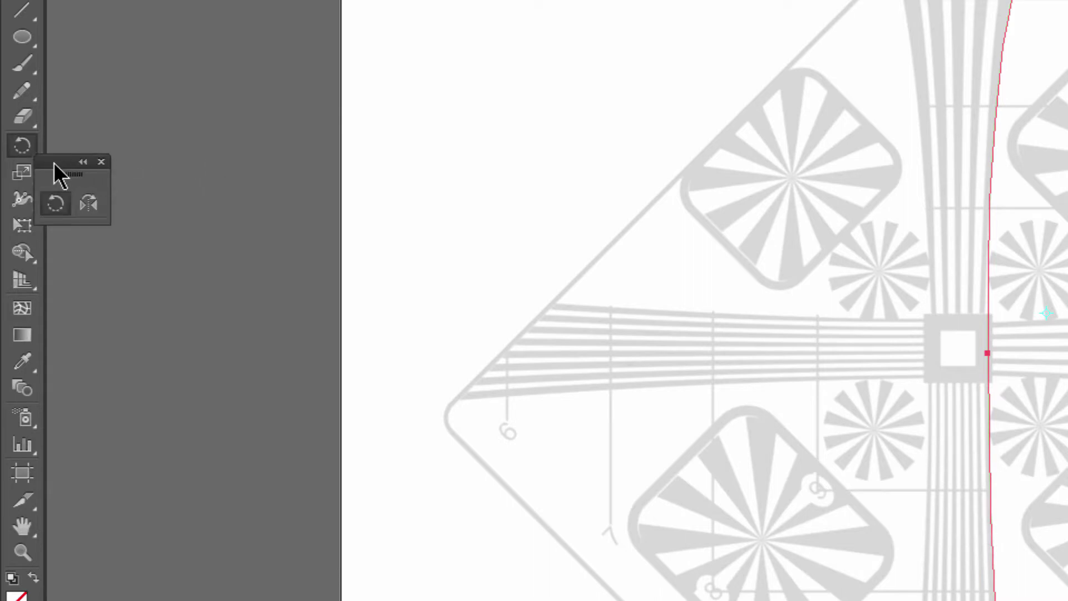
pyautogui.moveTo(54, 164); pyautogui.dragTo(70, 98)
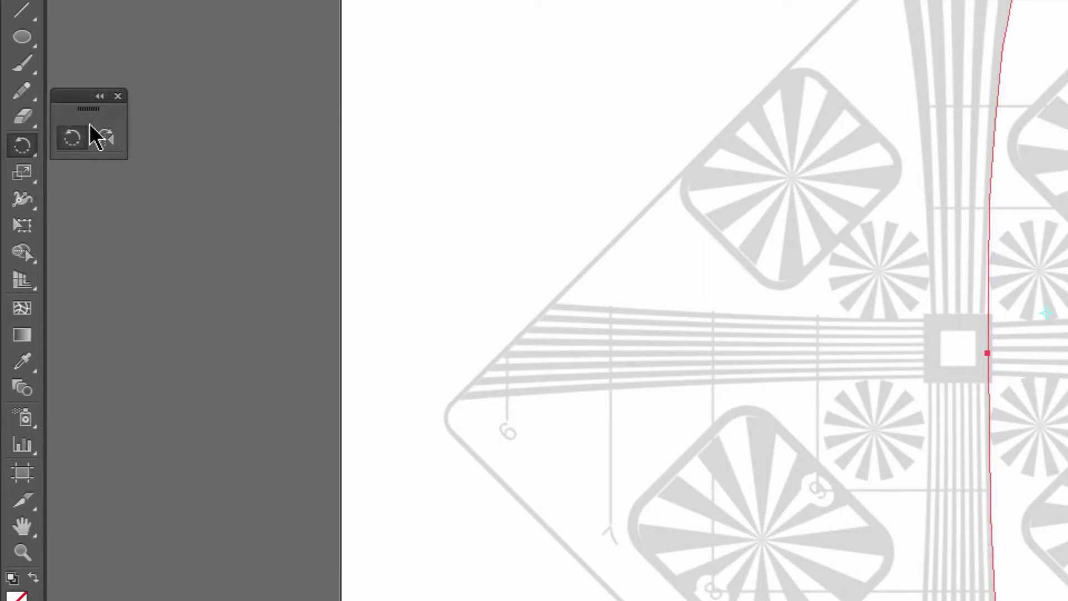
pyautogui.click(110, 146)
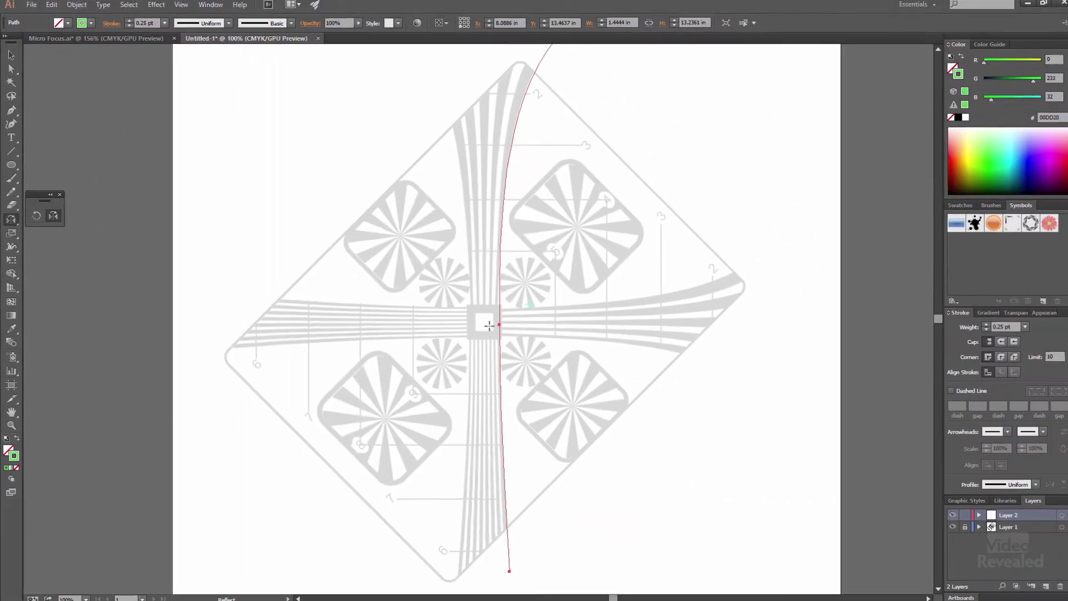
pyautogui.press('space')
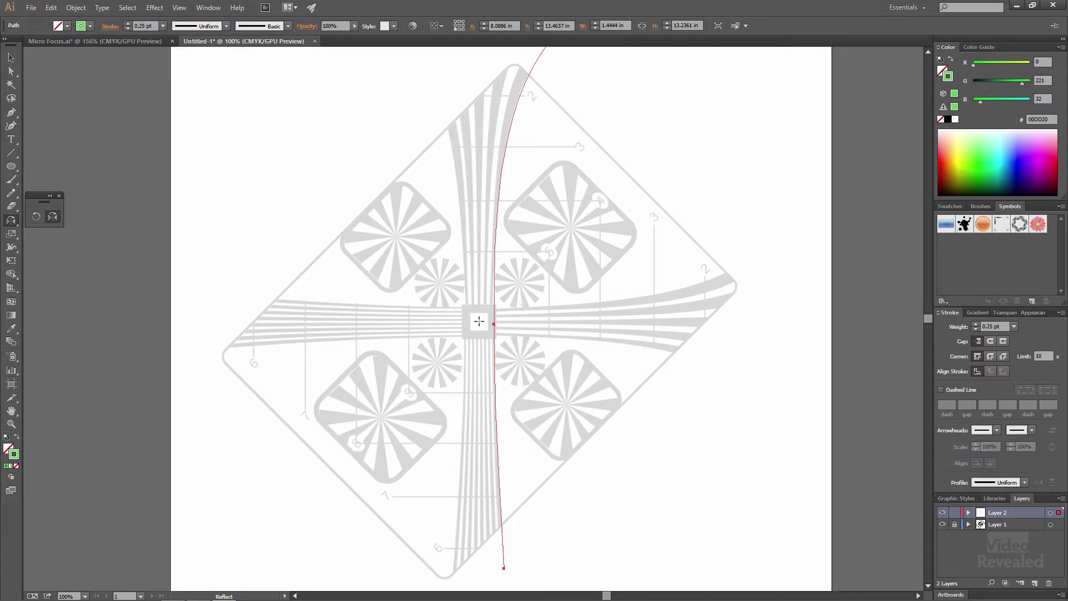
pyautogui.keyDown('alt'); pyautogui.click(480, 321); pyautogui.keyUp('alt')
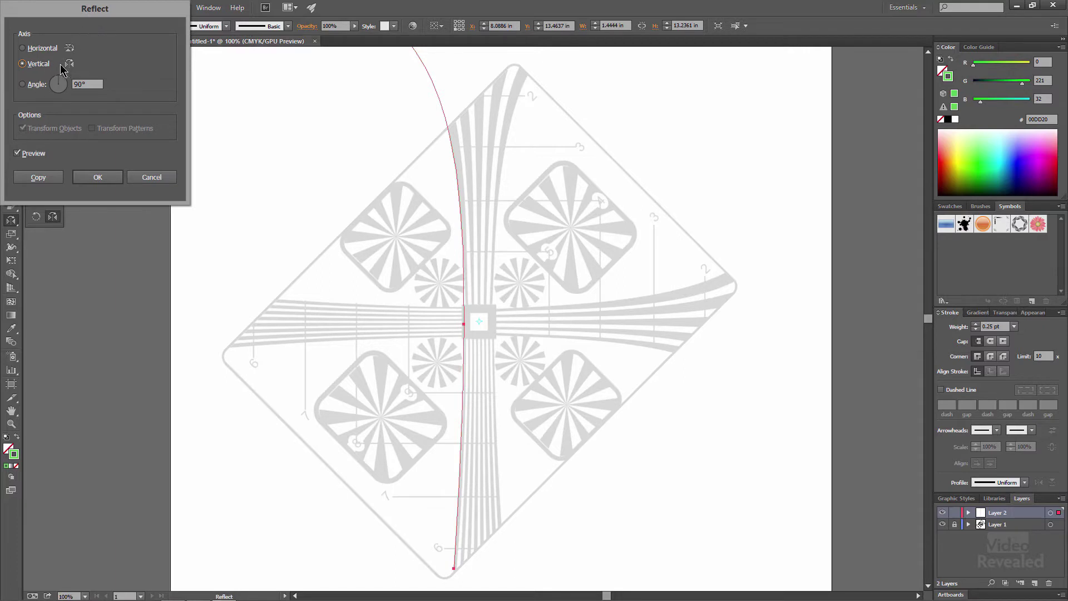
pyautogui.click(39, 177)
# Hide the template layer and select both trumpet edge curves.
pyautogui.moveTo(530, 219); pyautogui.dragTo(519, 250)
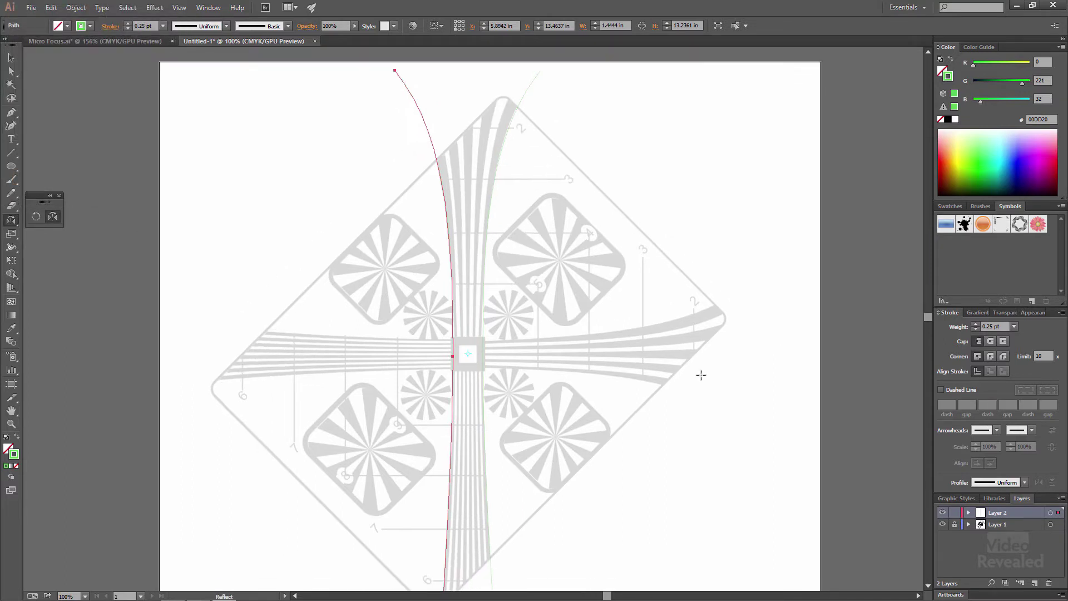
pyautogui.click(942, 525)
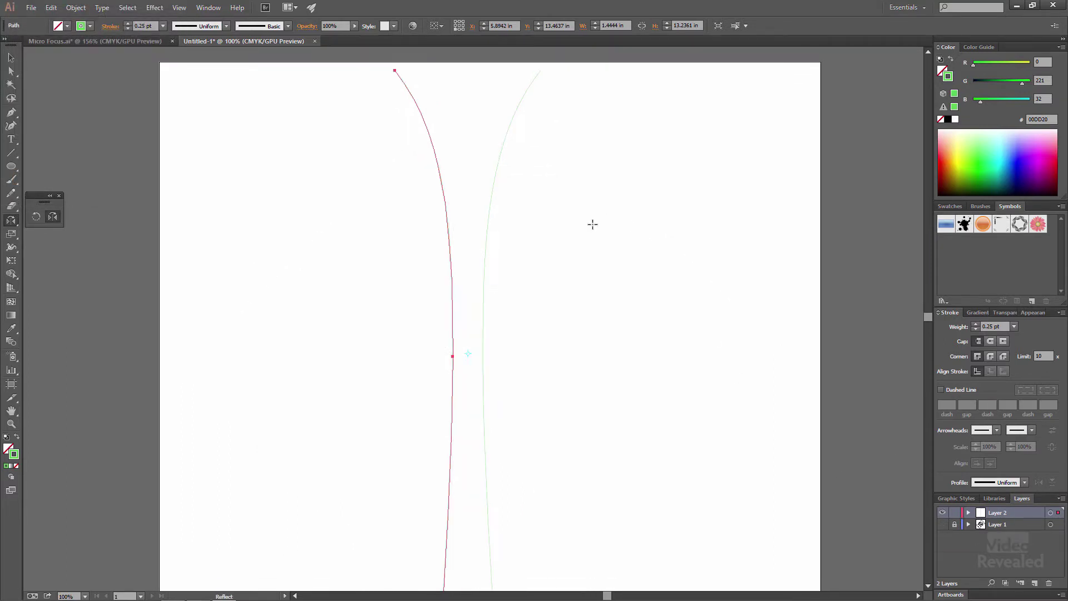
pyautogui.press('space')
pyautogui.click(942, 524)
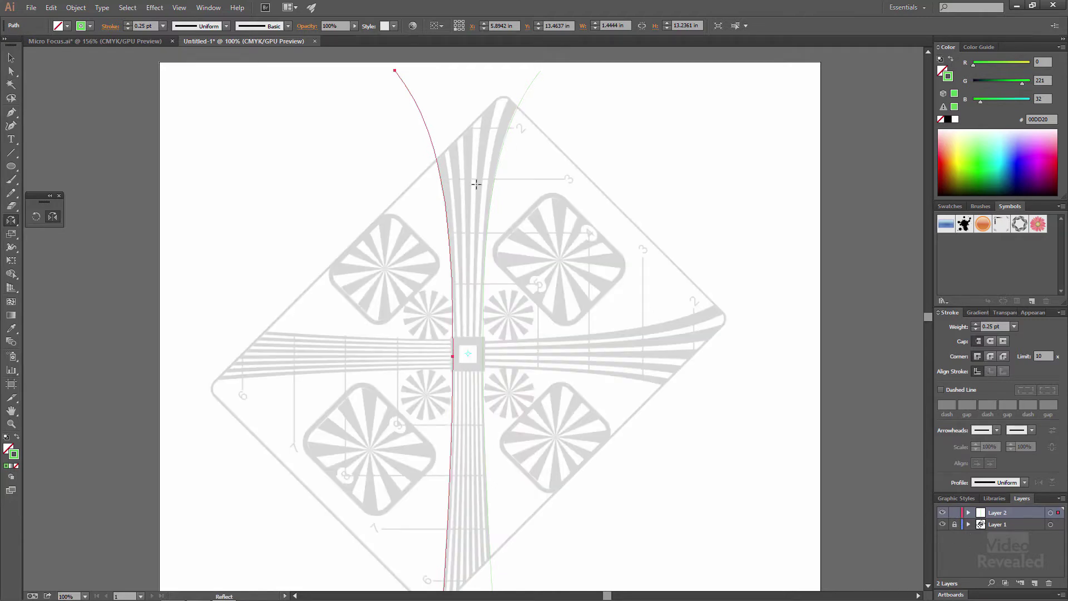
pyautogui.scroll(3, 477, 184)
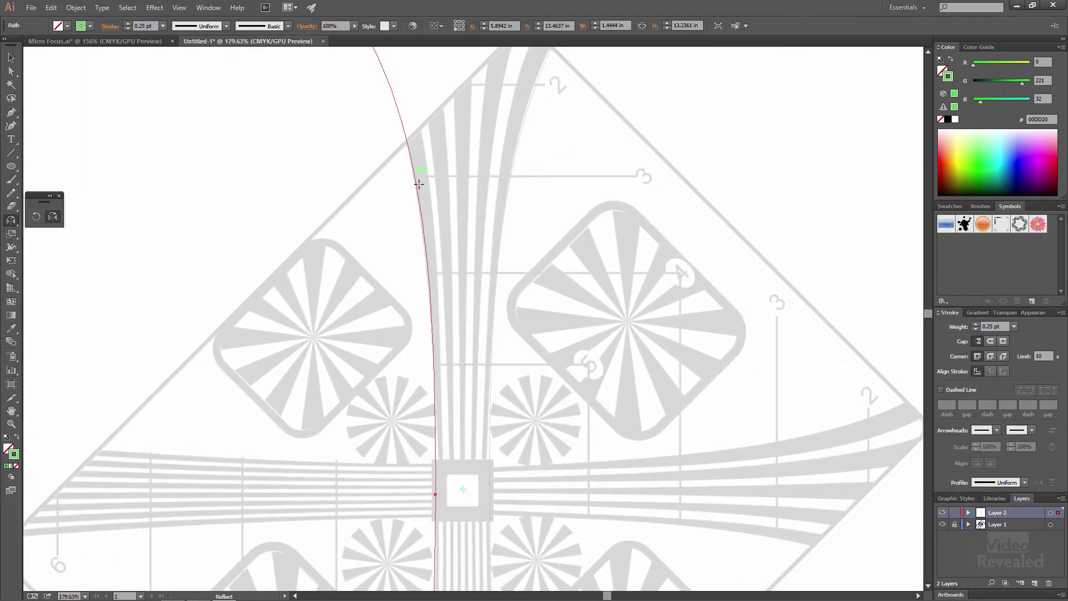
pyautogui.press('v')
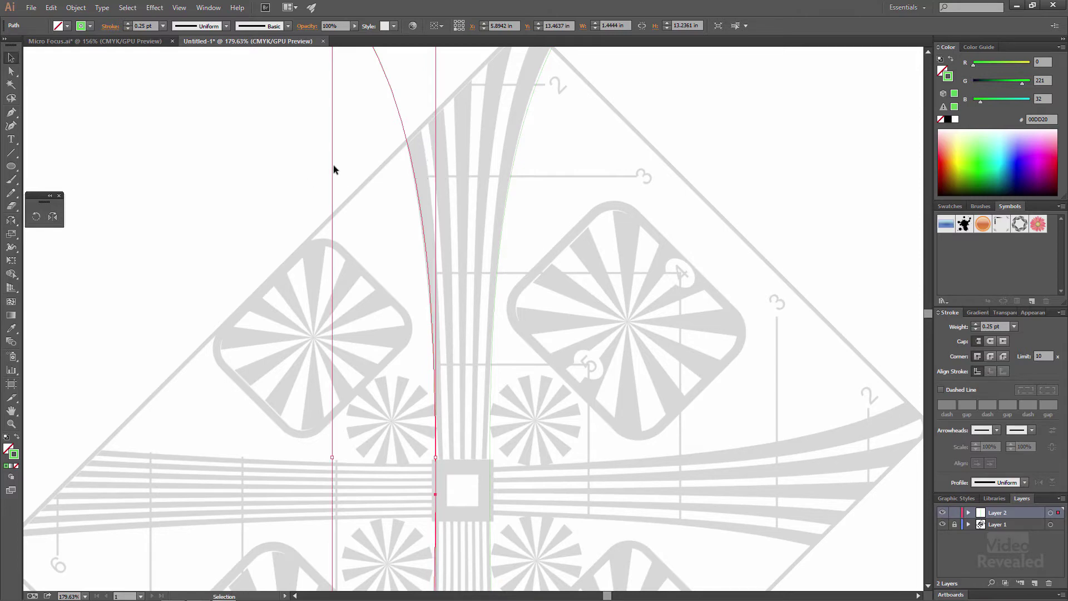
pyautogui.click(439, 161)
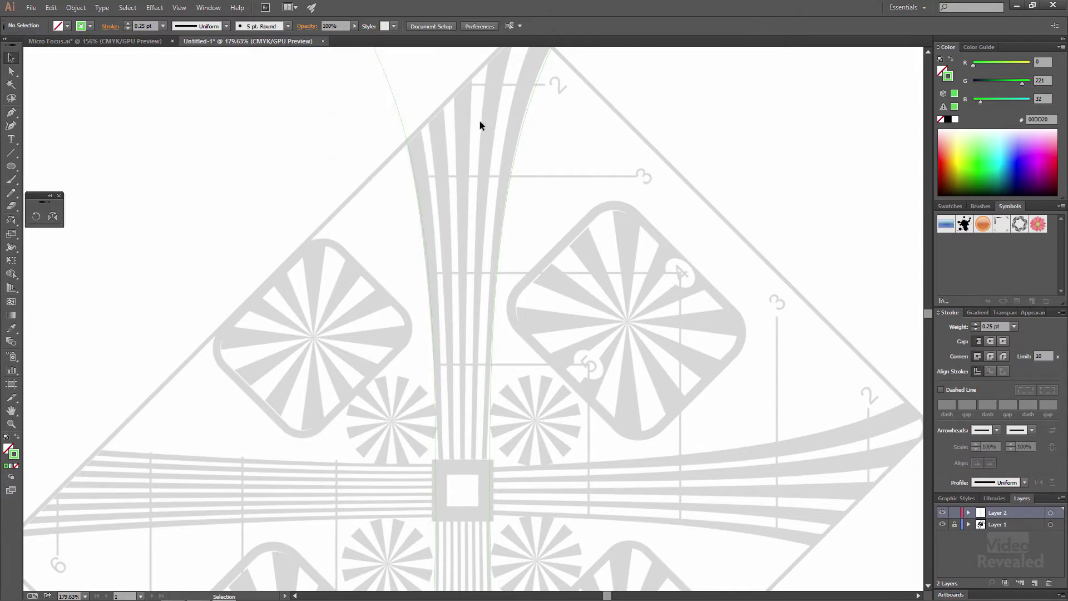
pyautogui.moveTo(511, 107); pyautogui.dragTo(521, 151)
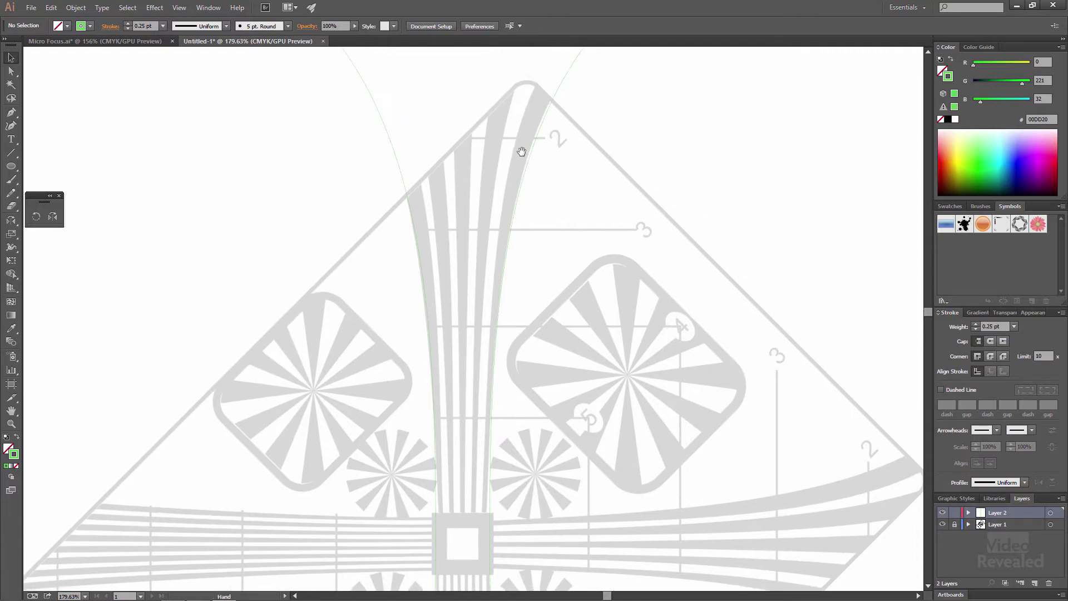
pyautogui.click(942, 525)
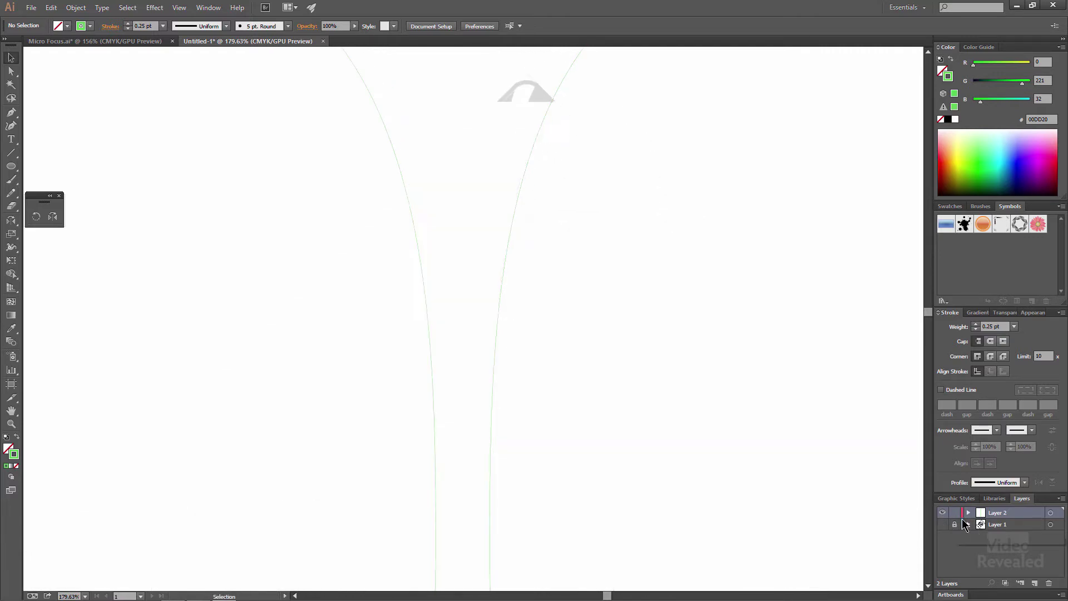
pyautogui.moveTo(555, 212); pyautogui.dragTo(382, 289)
pyautogui.moveTo(312, 199); pyautogui.dragTo(348, 317)
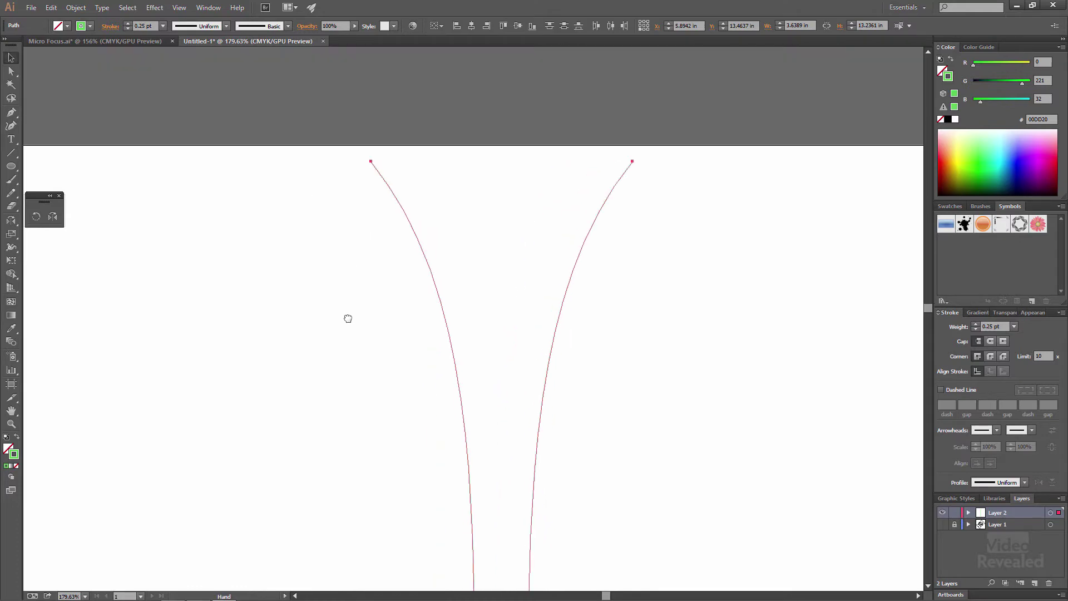
# Set Blend Options spacing to 8 specified steps and blend the two edge curves.
pyautogui.click(76, 8)
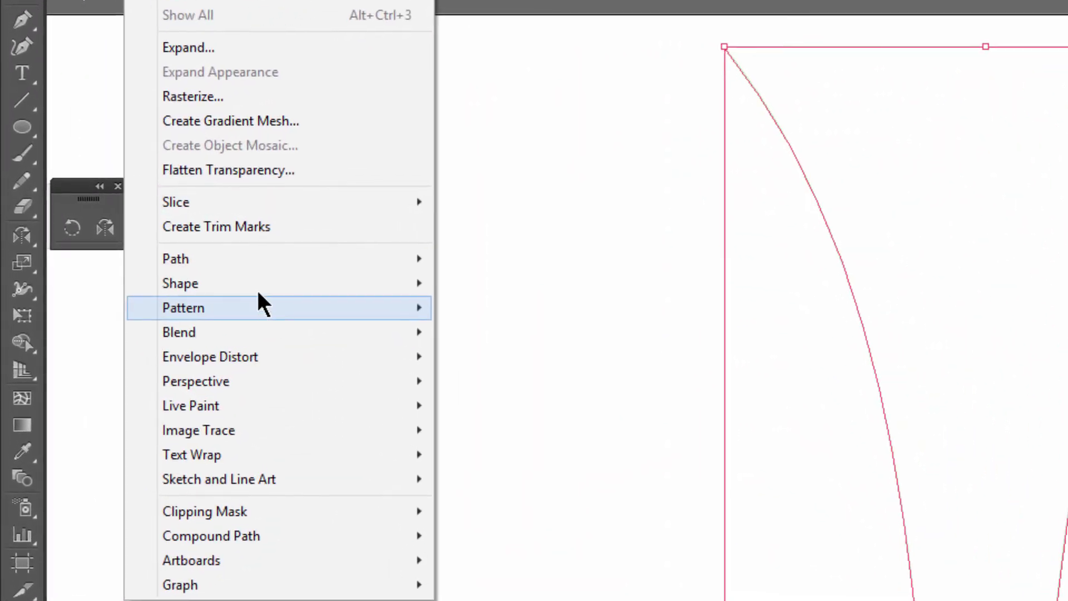
pyautogui.moveTo(256, 339)
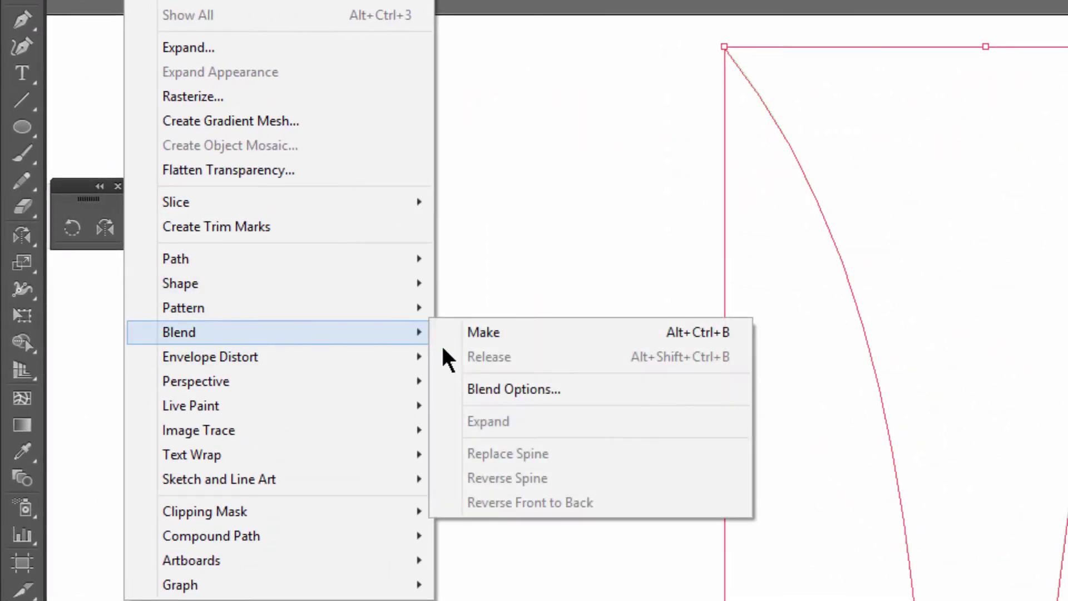
pyautogui.click(537, 391)
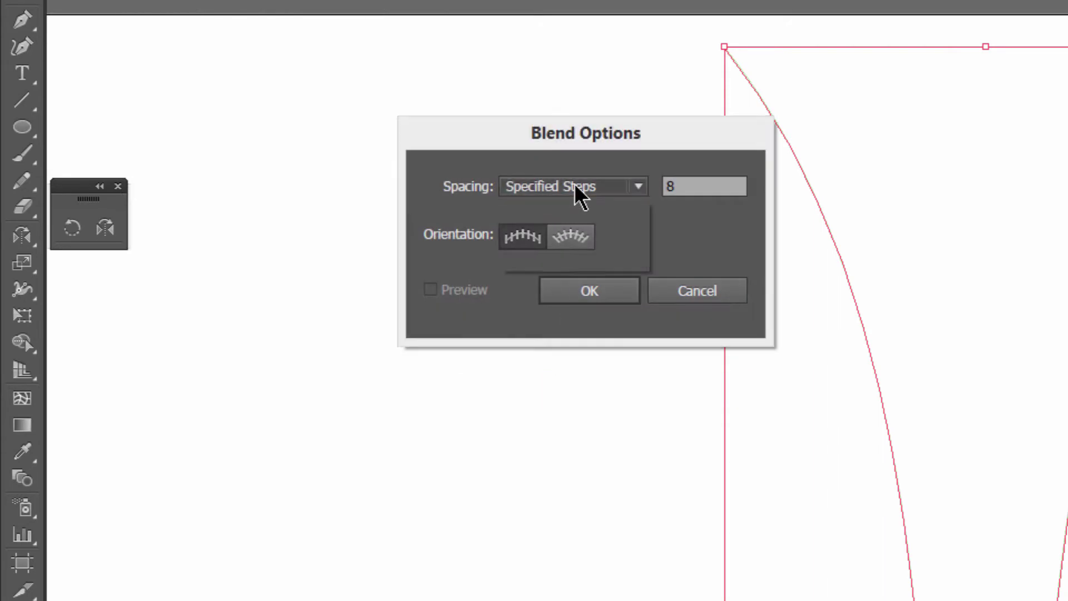
pyautogui.click(602, 187)
pyautogui.click(597, 210)
pyautogui.click(599, 192)
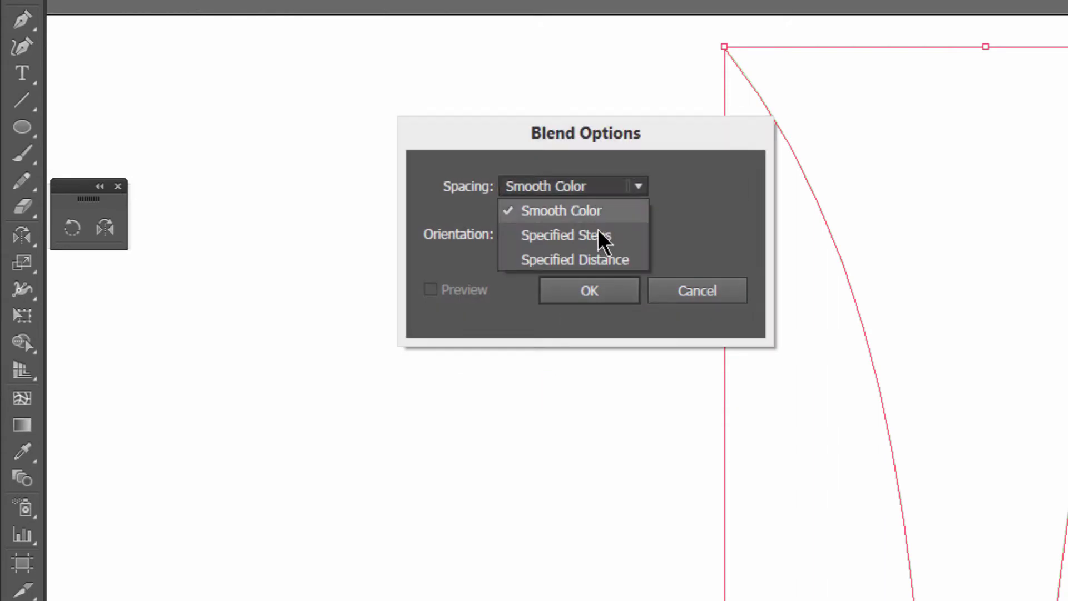
pyautogui.click(602, 232)
pyautogui.click(588, 291)
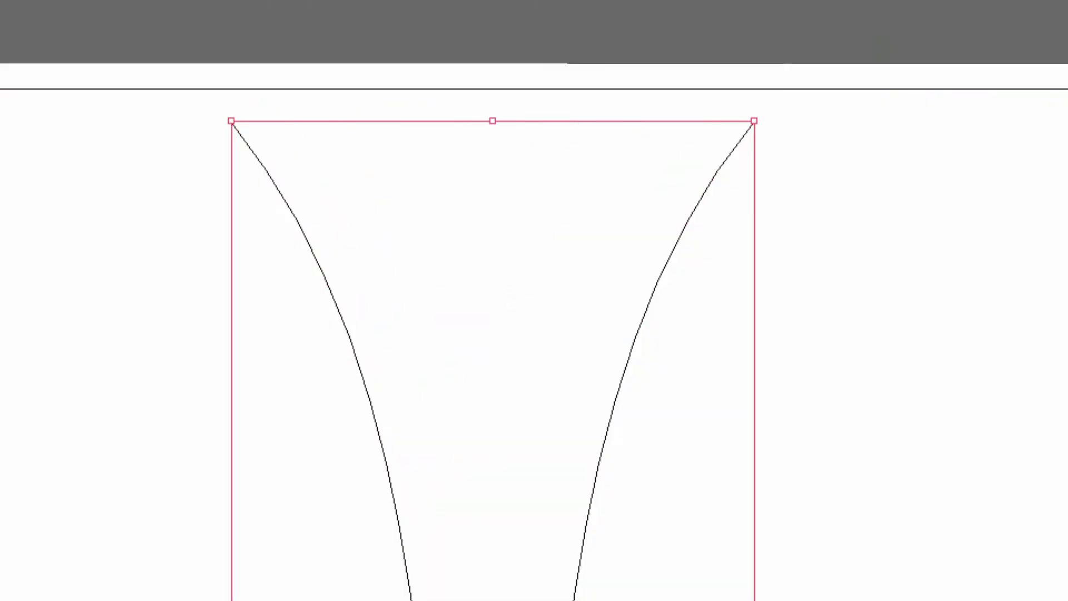
# Expand the blend into separate curves.
pyautogui.click(150, 14)
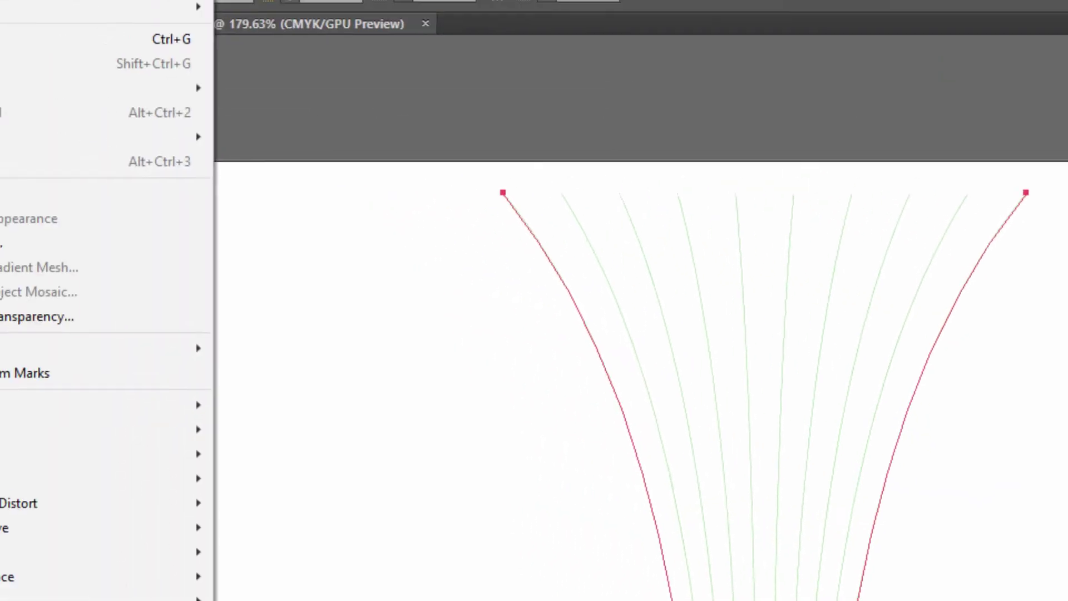
pyautogui.click(262, 248)
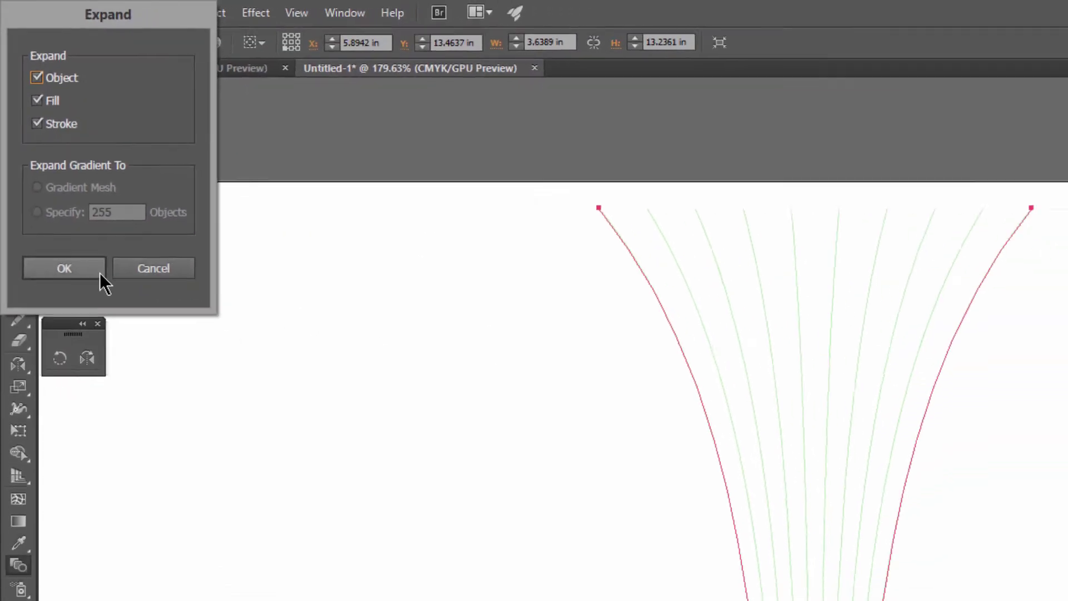
pyautogui.click(77, 325)
pyautogui.click(11, 58)
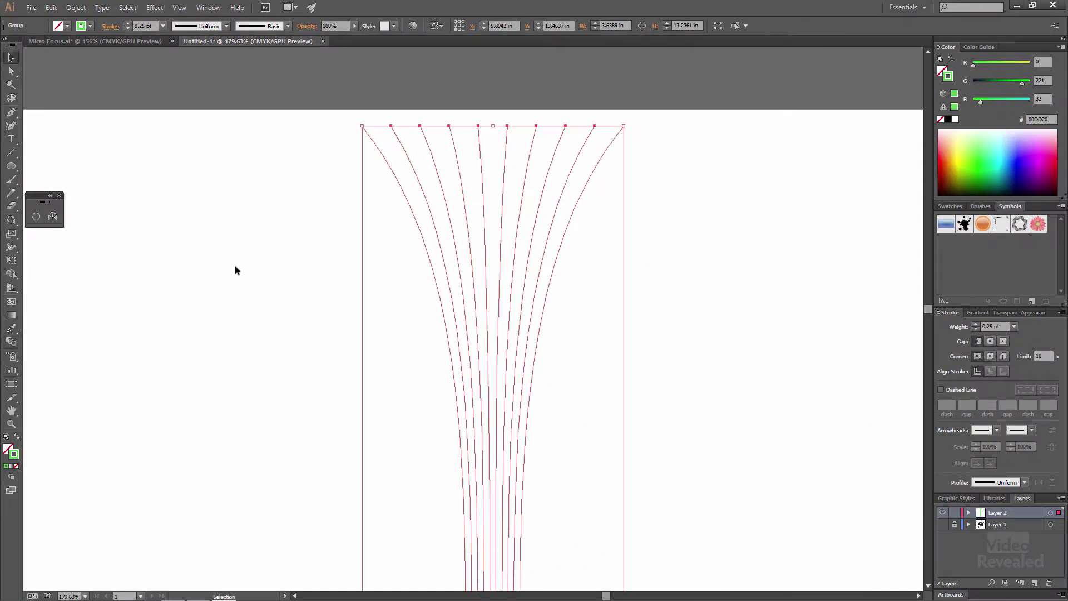
pyautogui.click(235, 271)
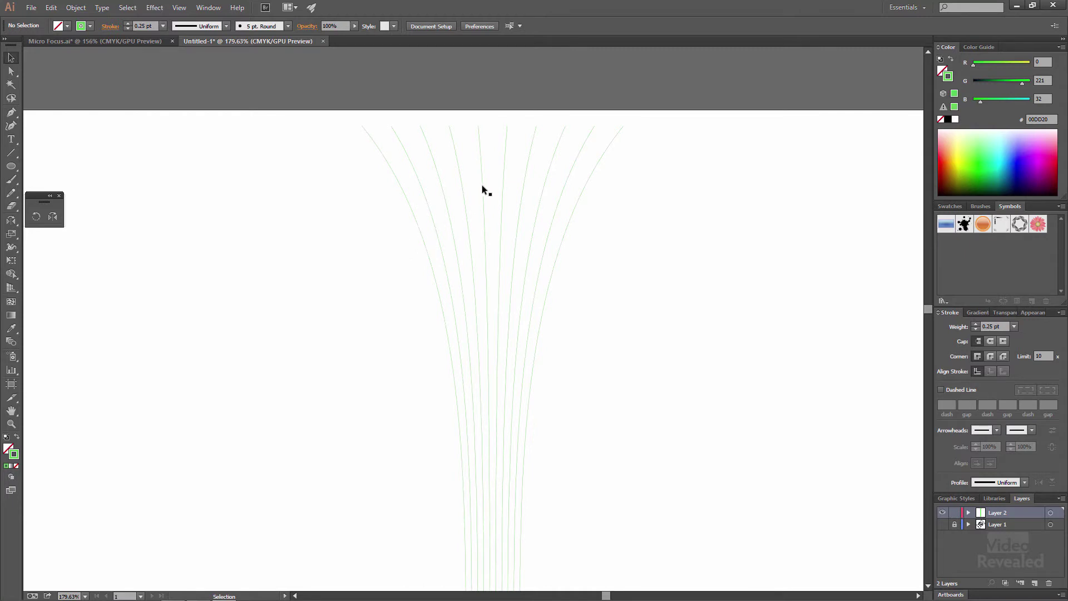
# Join the top end anchors of each curve pair to close the stripe tops.
pyautogui.hotkey('ctrl', 'space')
pyautogui.moveTo(479, 187); pyautogui.dragTo(496, 202)
pyautogui.moveTo(14, 77); pyautogui.dragTo(70, 78)
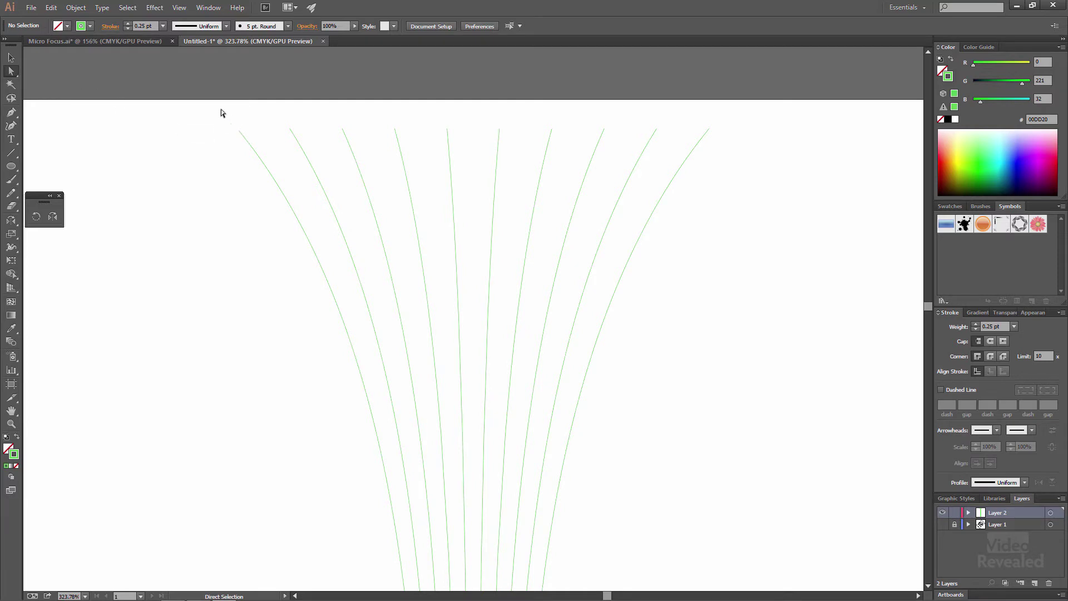
pyautogui.moveTo(210, 106); pyautogui.dragTo(312, 138)
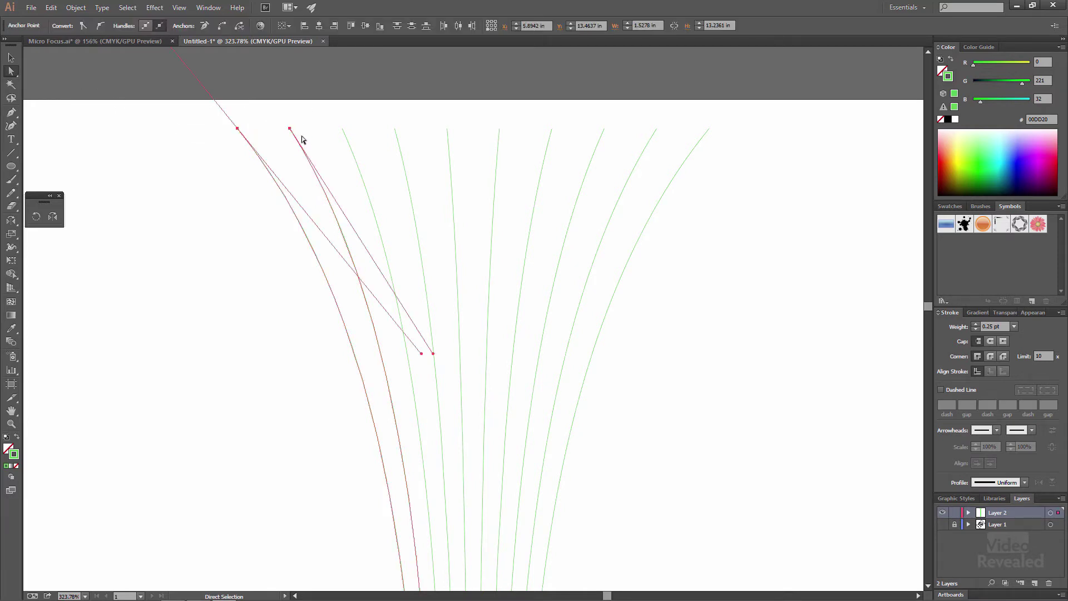
pyautogui.press('ctrl')
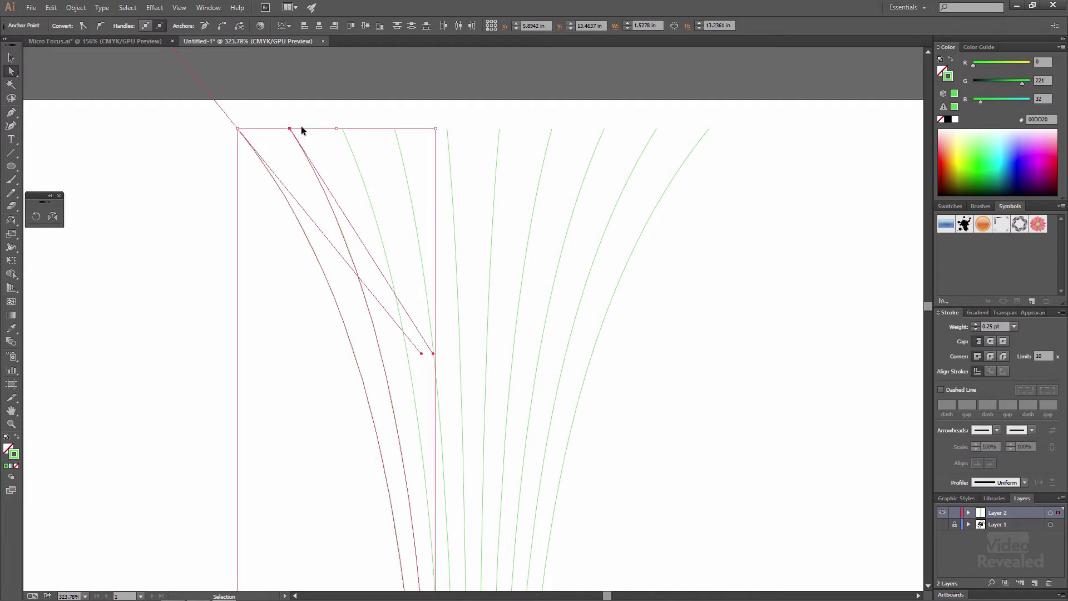
pyautogui.moveTo(416, 131); pyautogui.dragTo(419, 131)
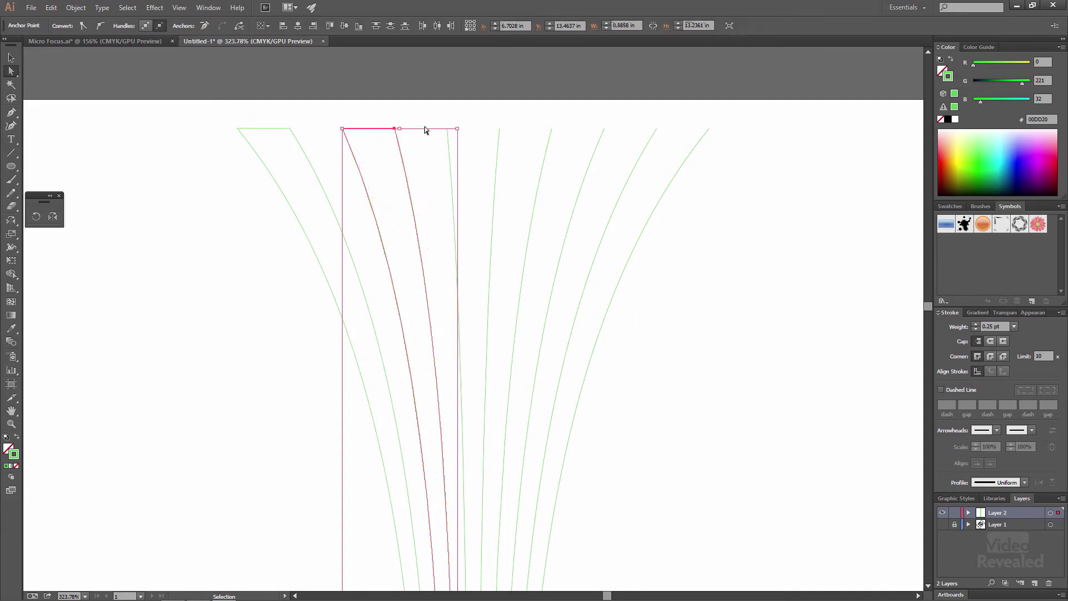
pyautogui.moveTo(510, 135); pyautogui.dragTo(722, 141)
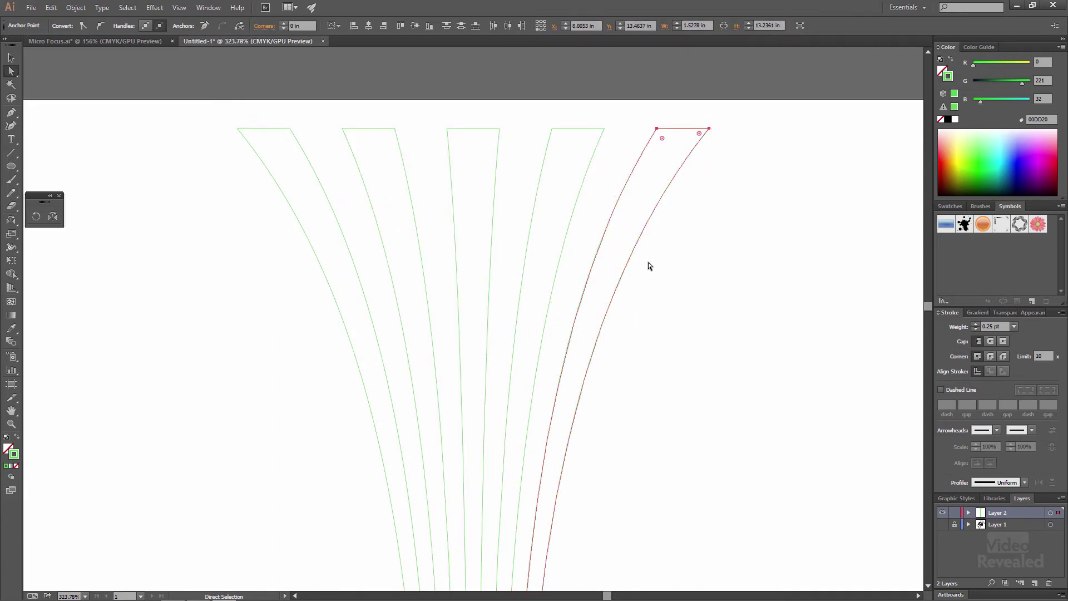
# Join each pair's bottom ends, then select all five stripes and remove their stroke.
pyautogui.hotkey('ctrl', '0')
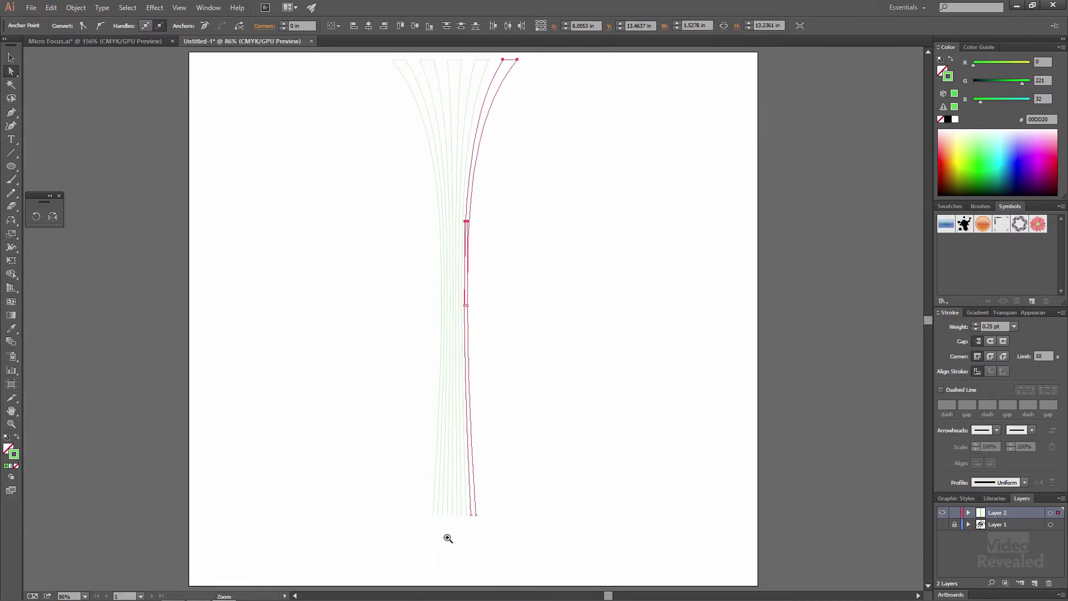
pyautogui.moveTo(448, 538); pyautogui.dragTo(310, 459)
pyautogui.hotkey('ctrl', 'j')
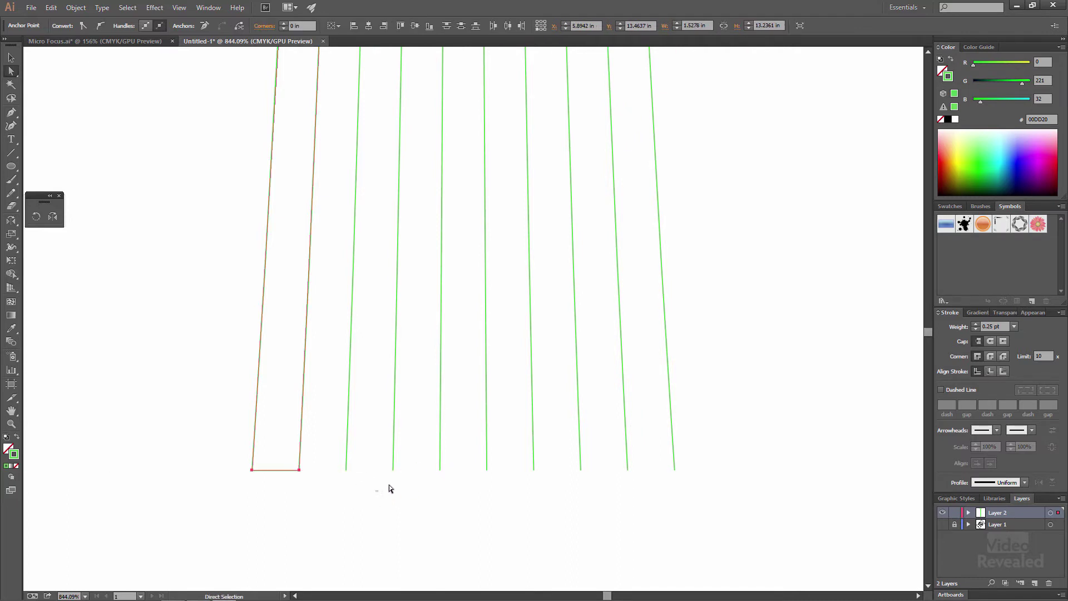
pyautogui.moveTo(391, 491); pyautogui.dragTo(403, 468)
pyautogui.hotkey('ctrl', 'j')
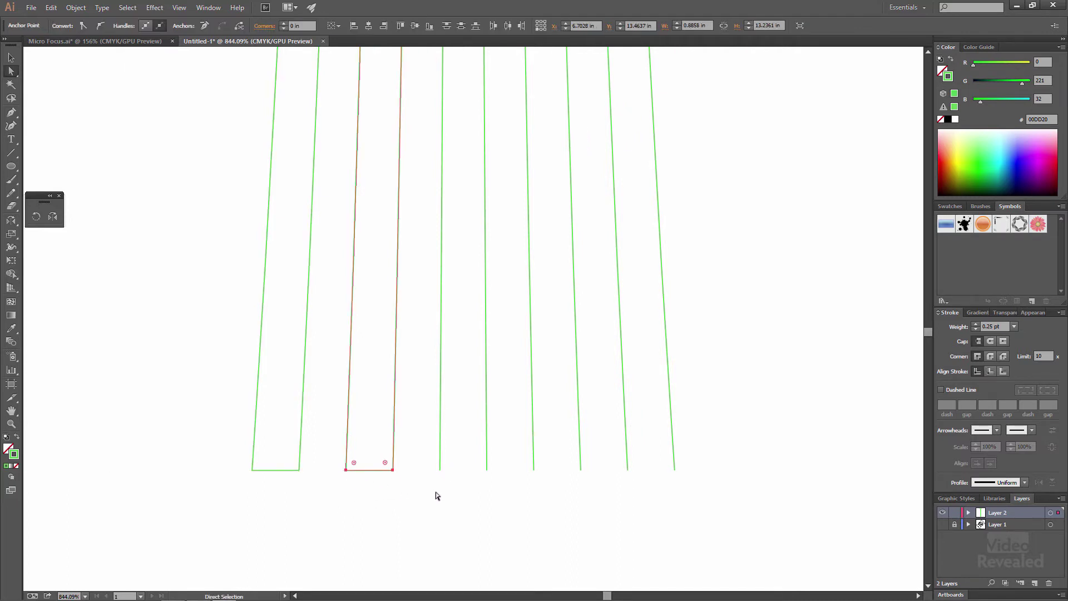
pyautogui.moveTo(490, 466); pyautogui.dragTo(518, 482)
pyautogui.hotkey('ctrl', 'j')
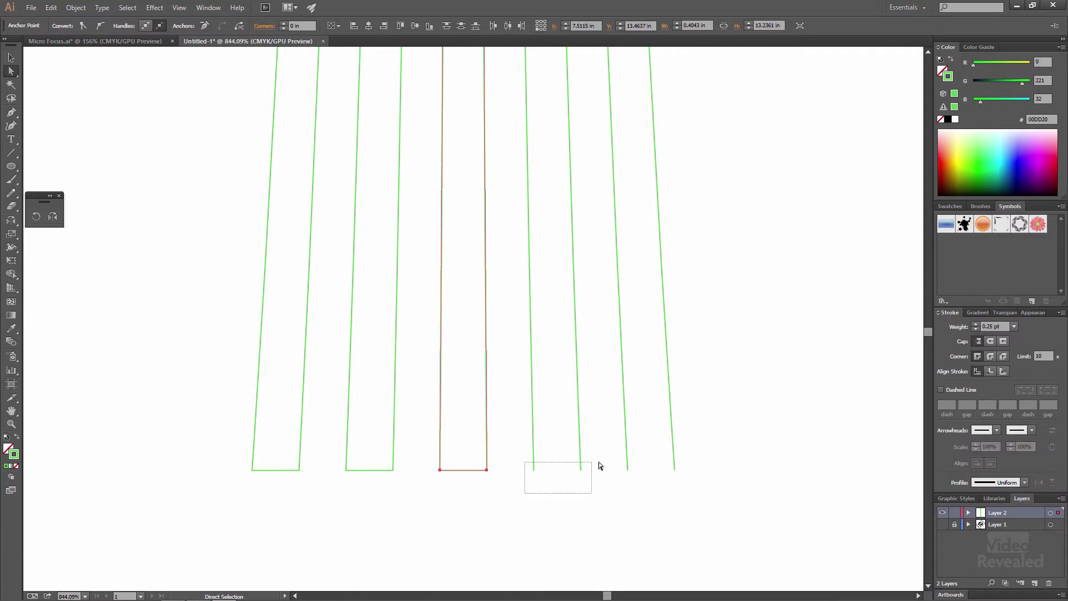
pyautogui.moveTo(599, 462); pyautogui.dragTo(691, 468)
pyautogui.hotkey('ctrl', 'j')
pyautogui.hotkey('ctrl', 'j')
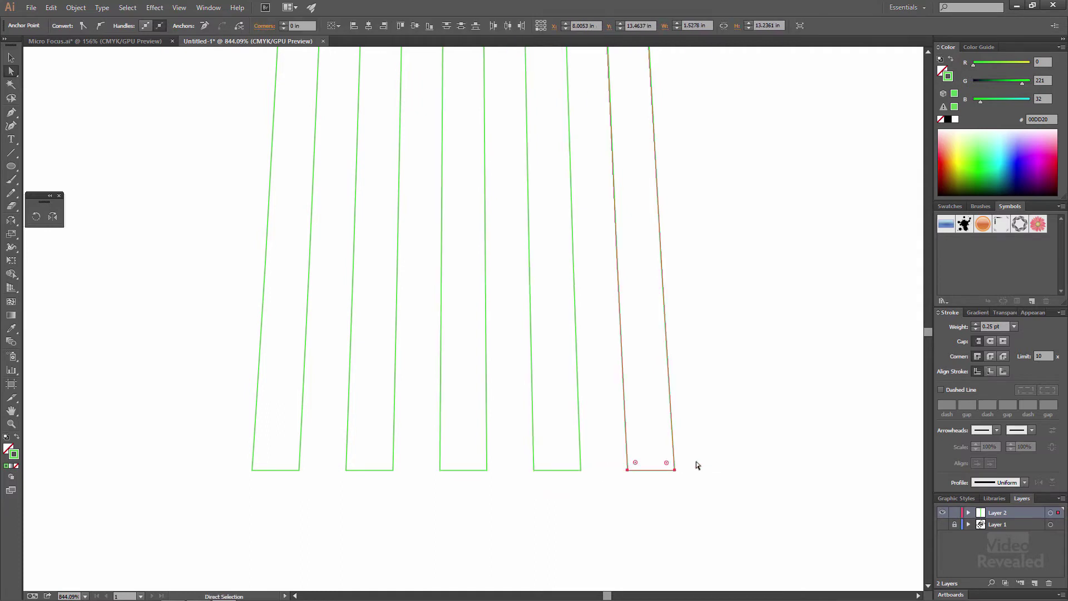
pyautogui.hotkey('ctrl', '0')
pyautogui.hotkey('ctrl', 'a')
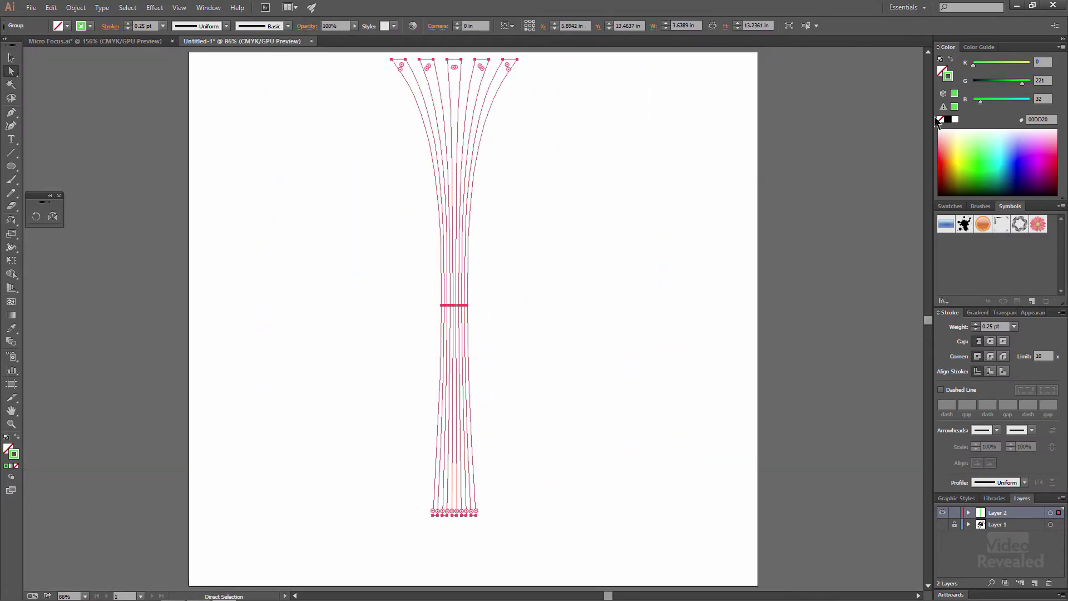
pyautogui.click(942, 120)
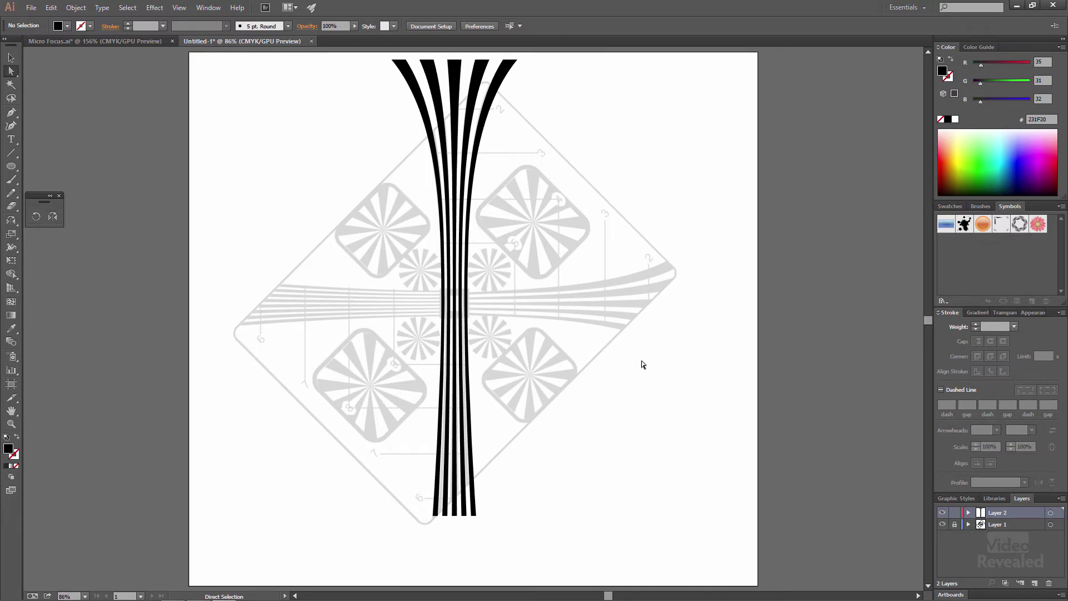
# Add a 270° rotated copy of the stripes and nudge it slightly down to cross them.
pyautogui.hotkey('ctrl', 'a')
pyautogui.doubleClick(35, 216)
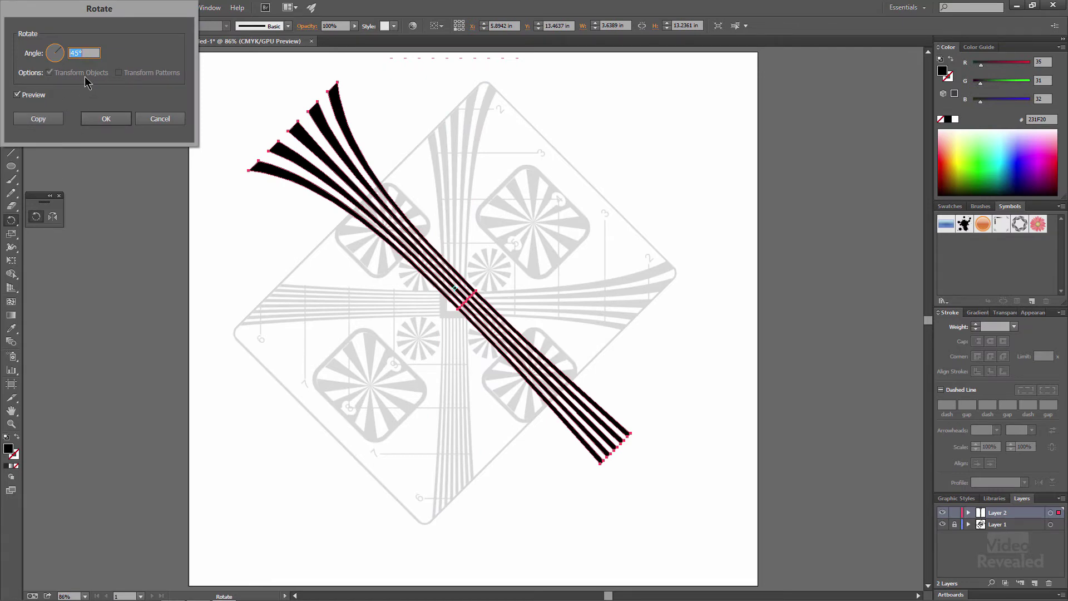
pyautogui.write('270')
pyautogui.press('Tab')
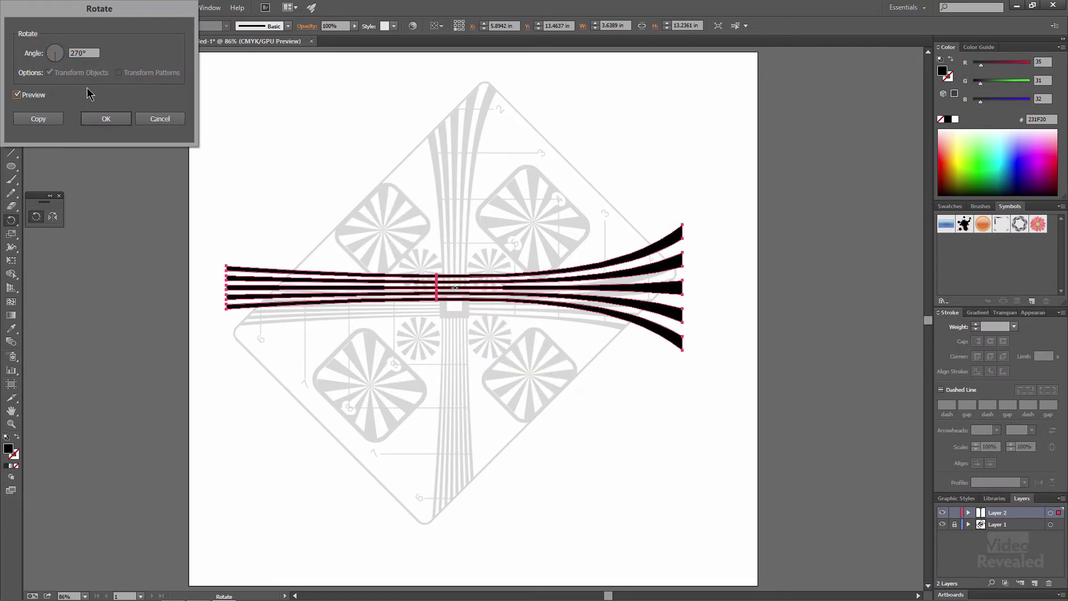
pyautogui.click(39, 118)
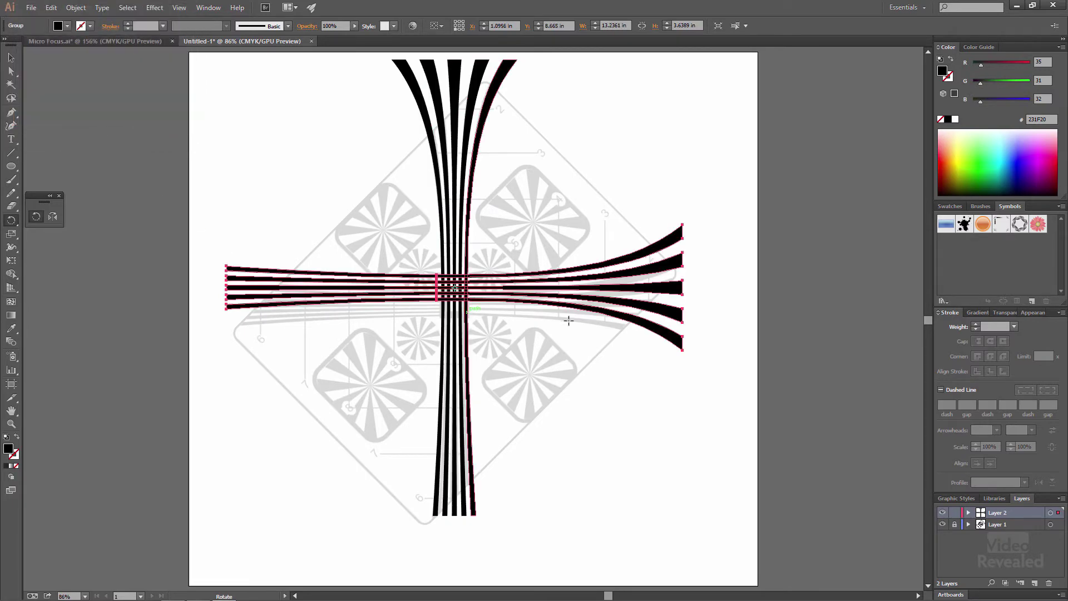
pyautogui.press('v')
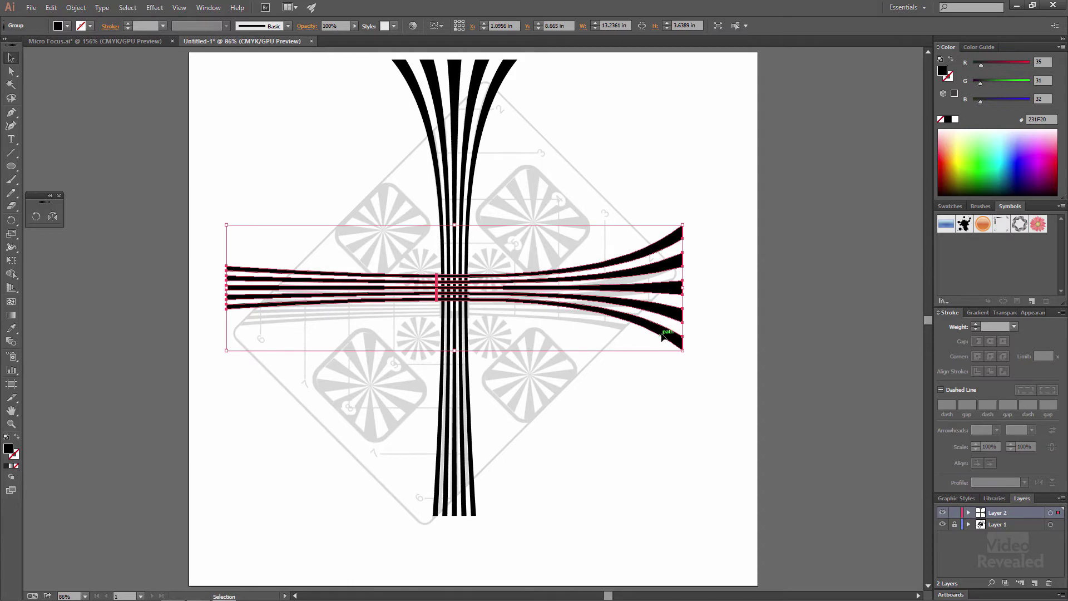
pyautogui.moveTo(662, 333); pyautogui.dragTo(662, 346)
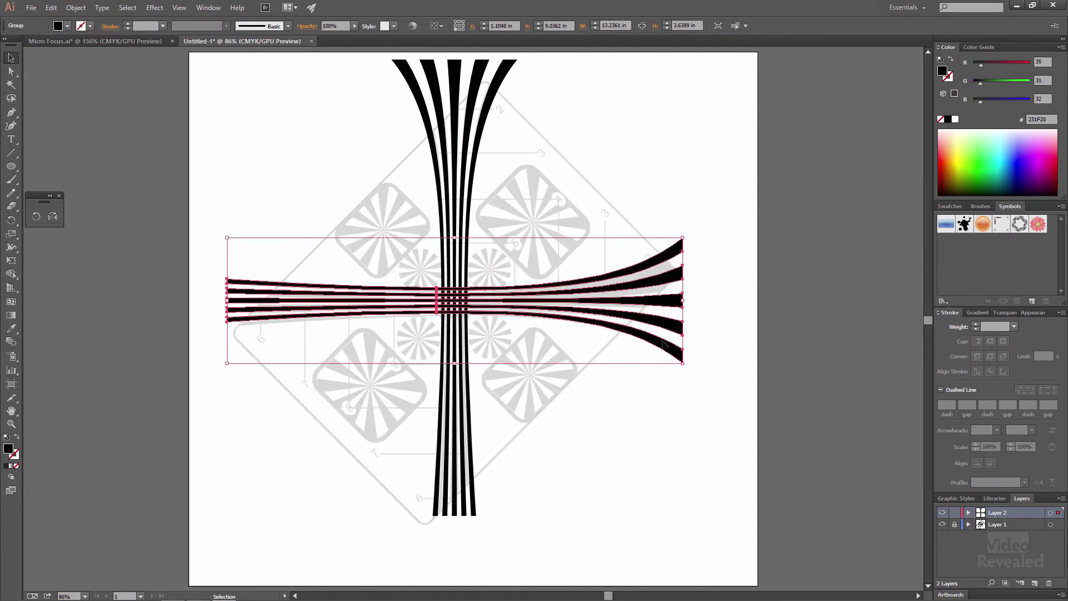
pyautogui.click(680, 412)
# Rotate all artwork, including the chart, by -45° into an X, then draw a small rectangle.
pyautogui.scroll(2, 612, 289)
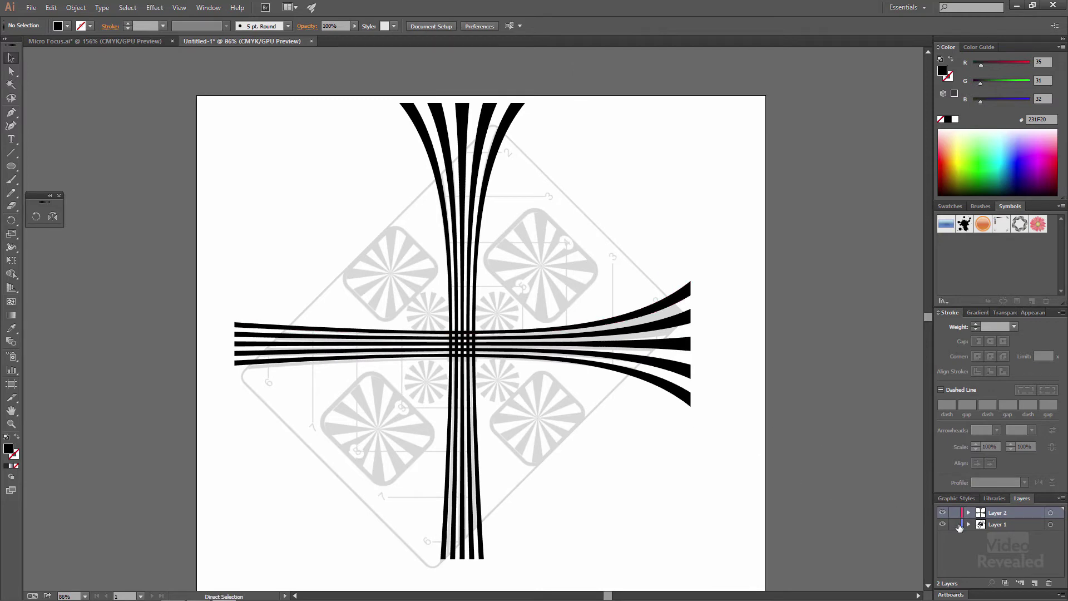
pyautogui.hotkey('ctrl', 'a')
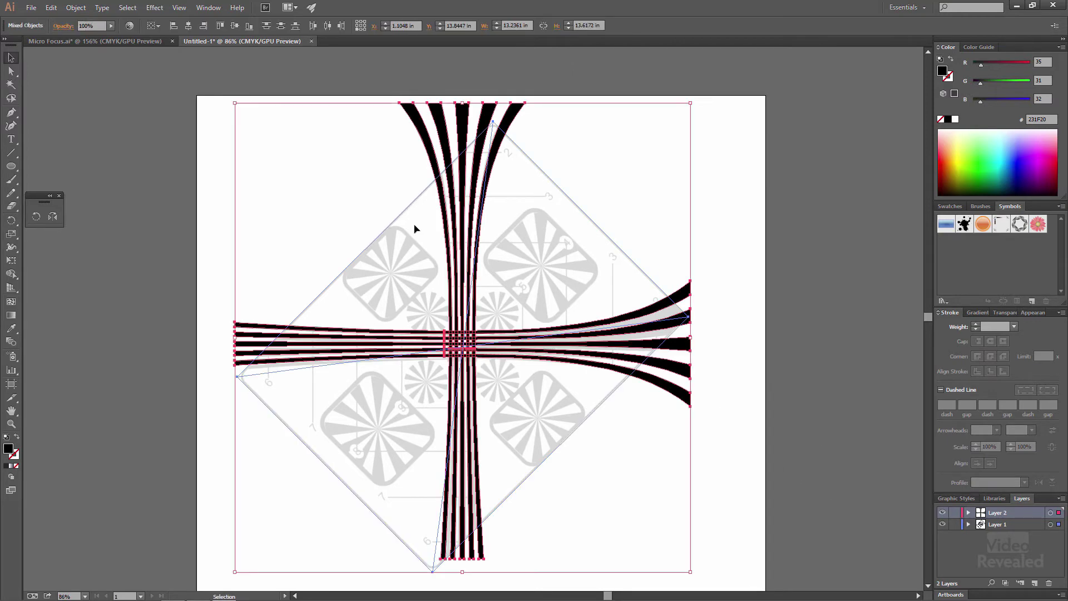
pyautogui.doubleClick(35, 219)
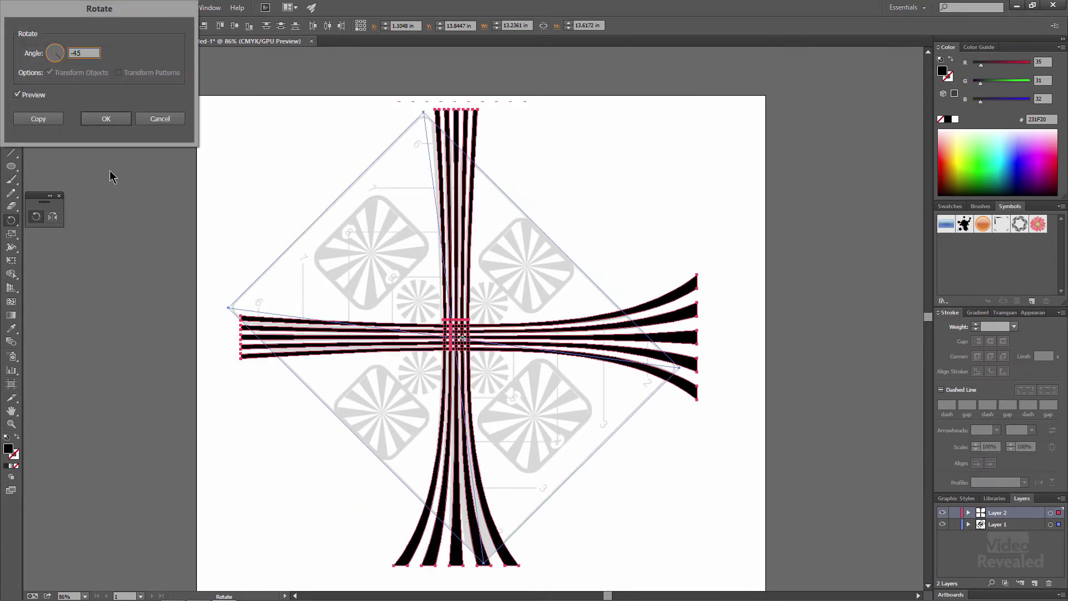
pyautogui.press('Return')
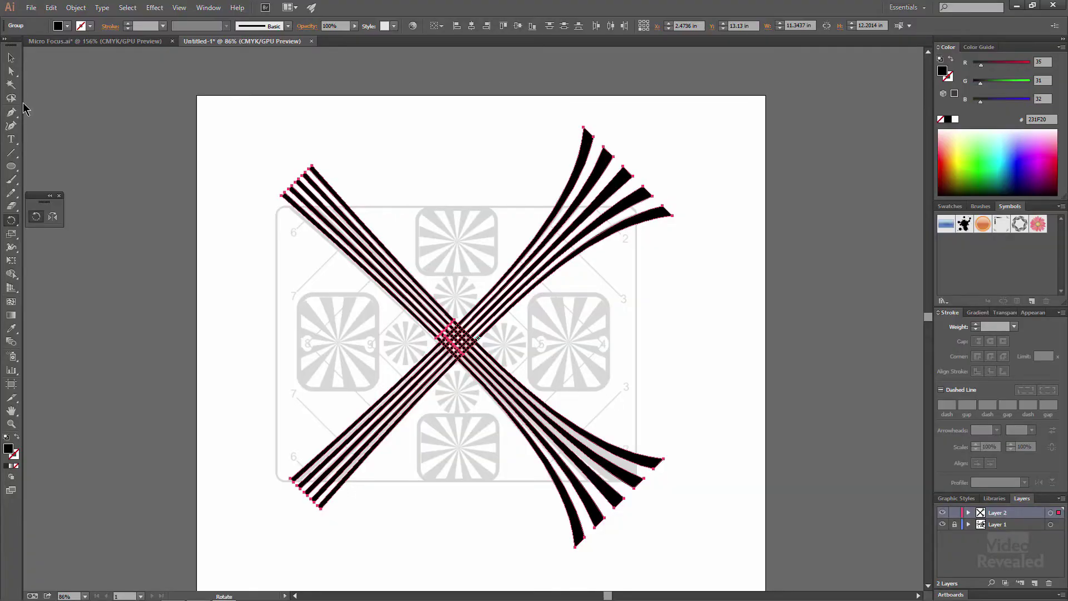
pyautogui.moveTo(10, 166); pyautogui.dragTo(62, 167)
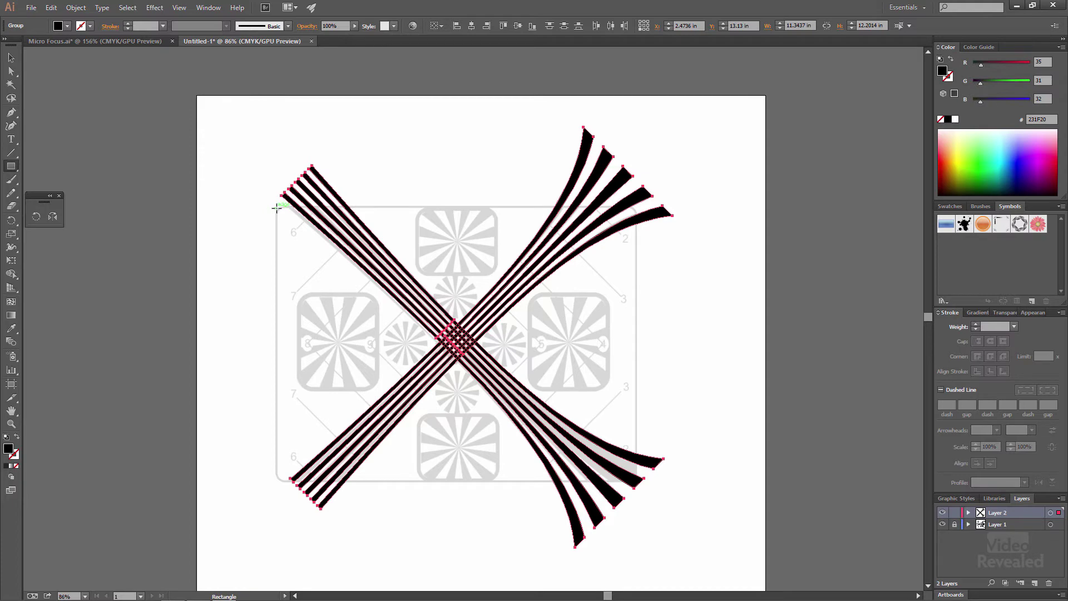
pyautogui.moveTo(278, 210); pyautogui.dragTo(287, 232)
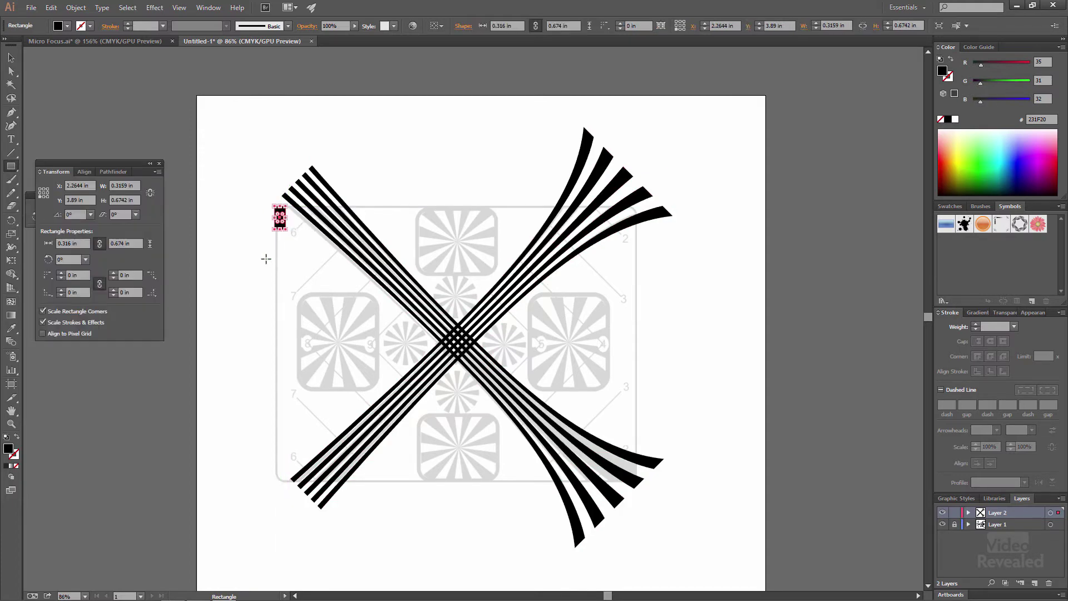
# Undo the small rectangle and draw an unfilled 10.457 × 8.029 in frame with 0.37 in rounded corners.
pyautogui.hotkey('ctrl', 'z')
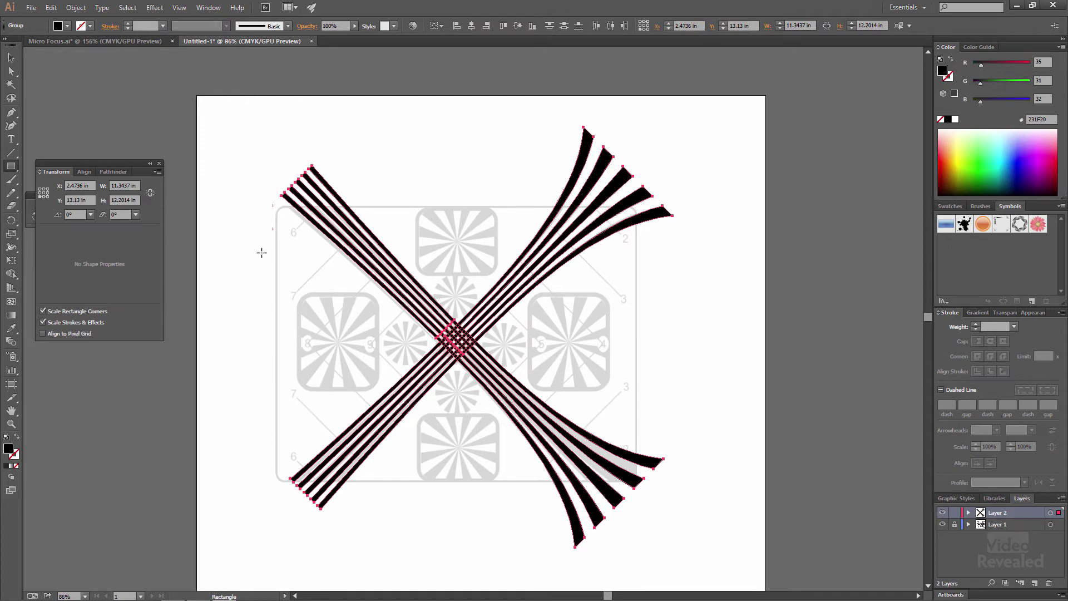
pyautogui.hotkey('ctrl', '-')
pyautogui.hotkey('ctrl', '=')
pyautogui.hotkey('ctrl', '=')
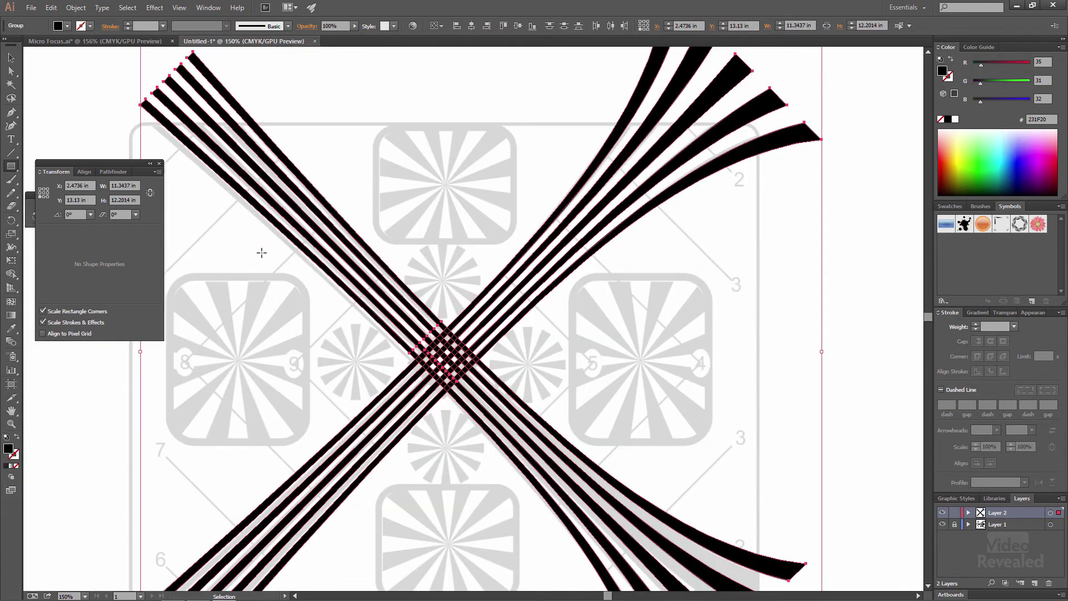
pyautogui.moveTo(431, 259); pyautogui.dragTo(465, 223)
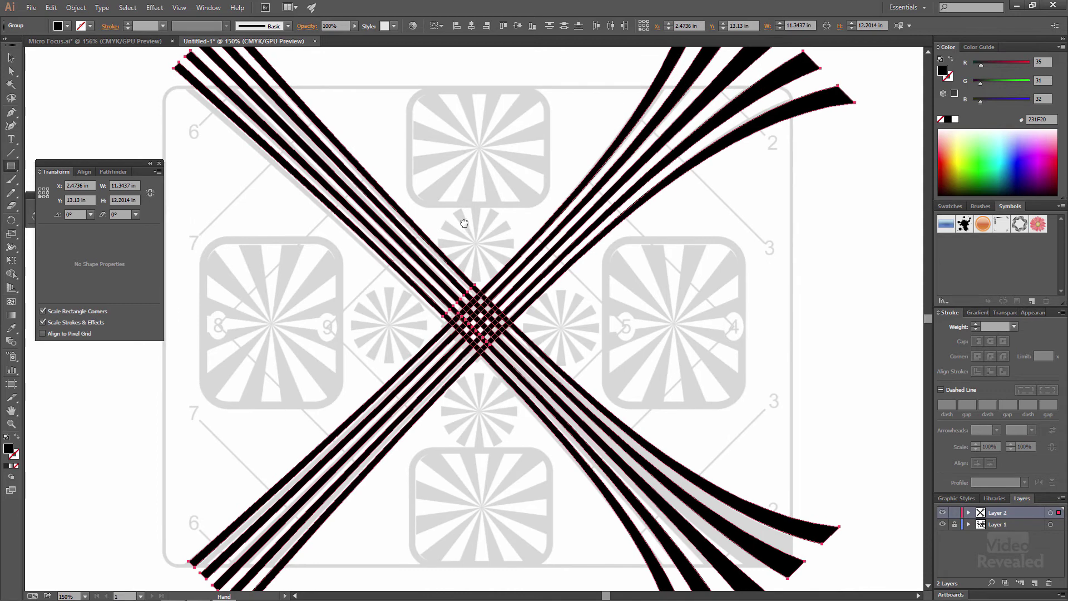
pyautogui.click(160, 164)
pyautogui.click(11, 167)
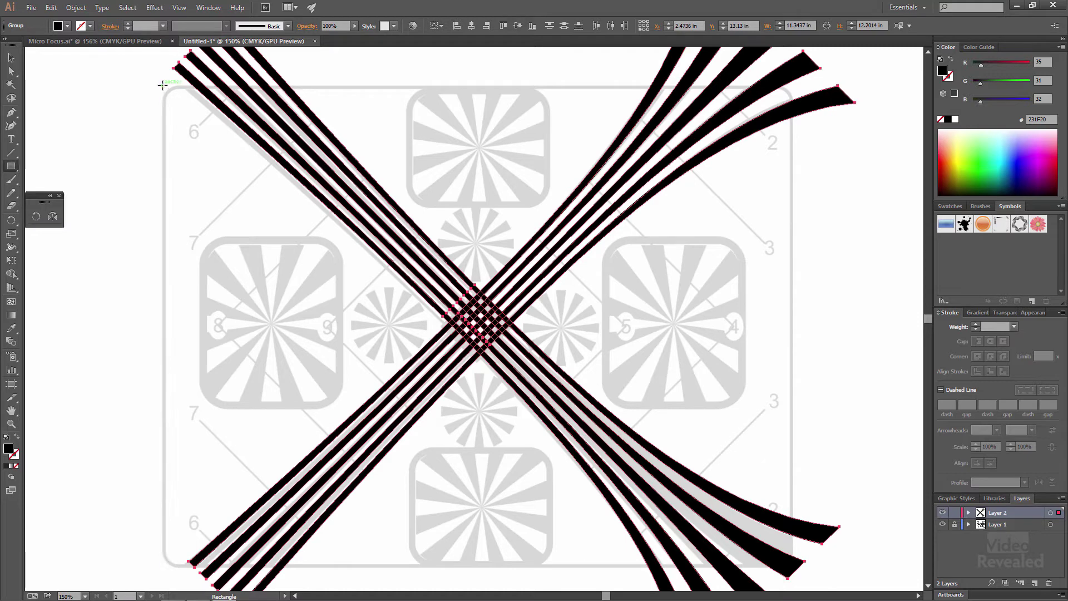
pyautogui.moveTo(162, 85); pyautogui.dragTo(212, 132)
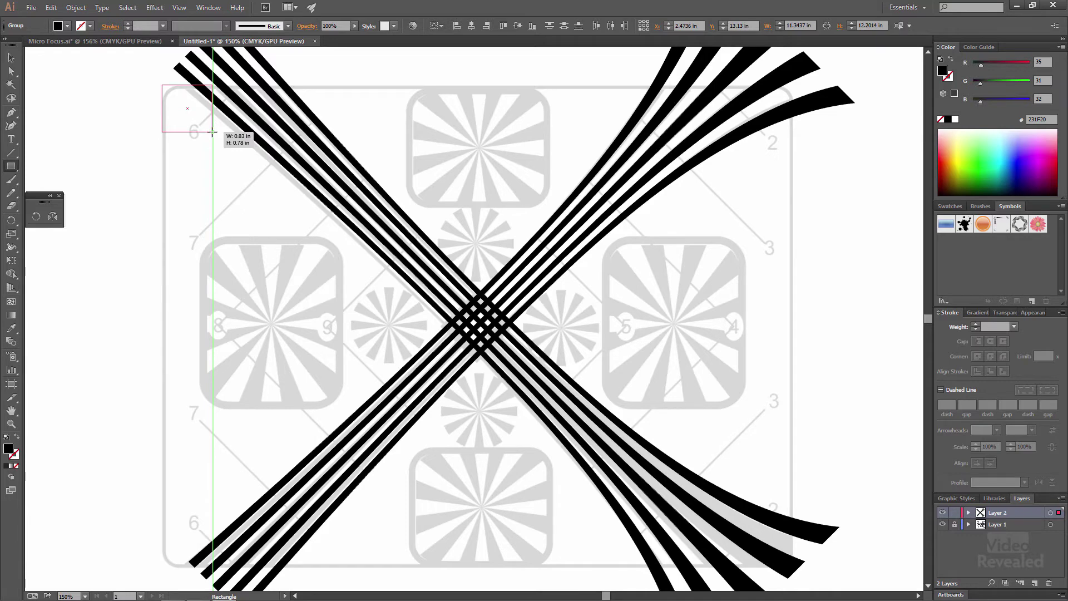
pyautogui.moveTo(212, 132); pyautogui.dragTo(790, 567)
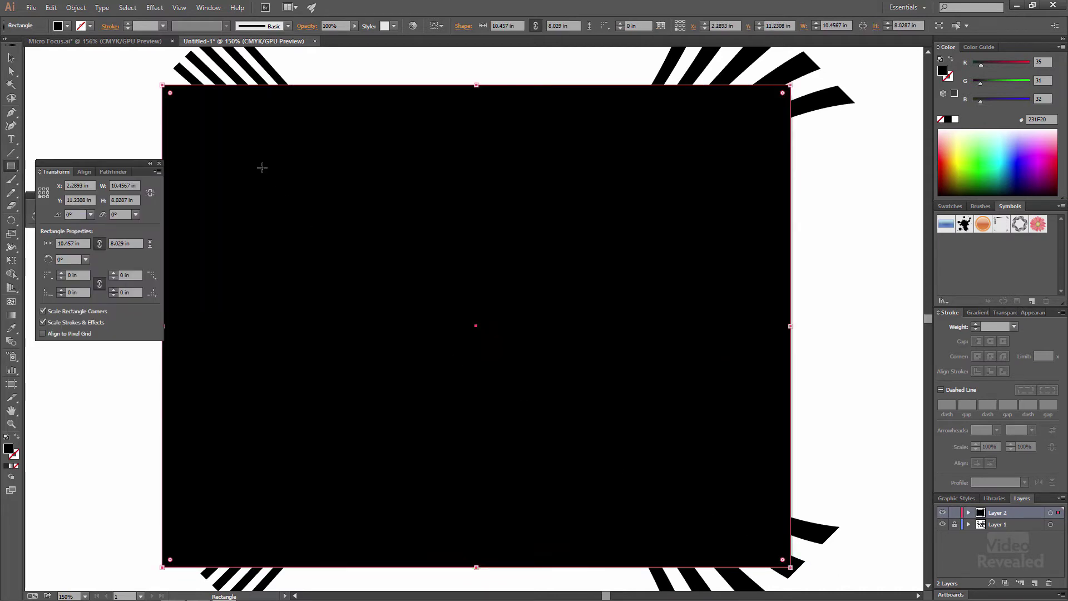
pyautogui.click(941, 119)
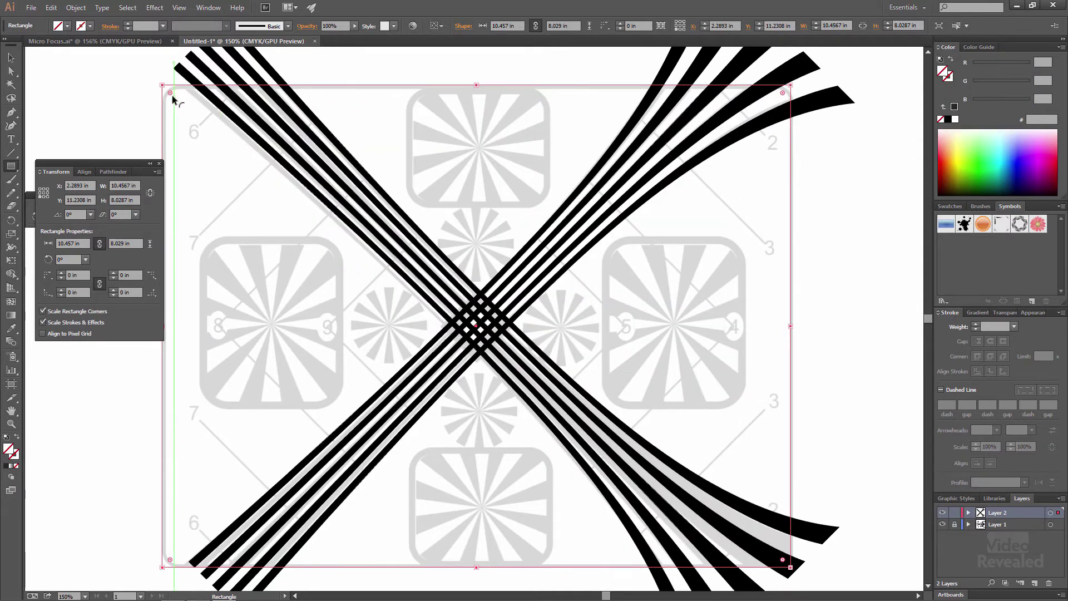
pyautogui.moveTo(170, 95); pyautogui.dragTo(179, 112)
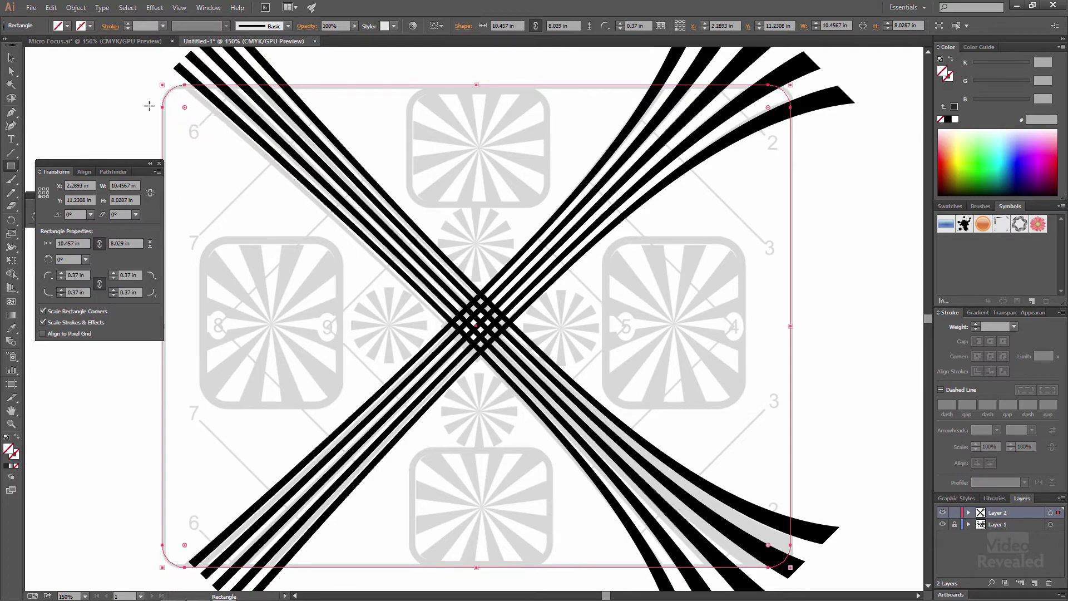
# Crop the black X strokes flush to the rounded rectangle frame with Pathfinder Crop.
pyautogui.click(70, 87)
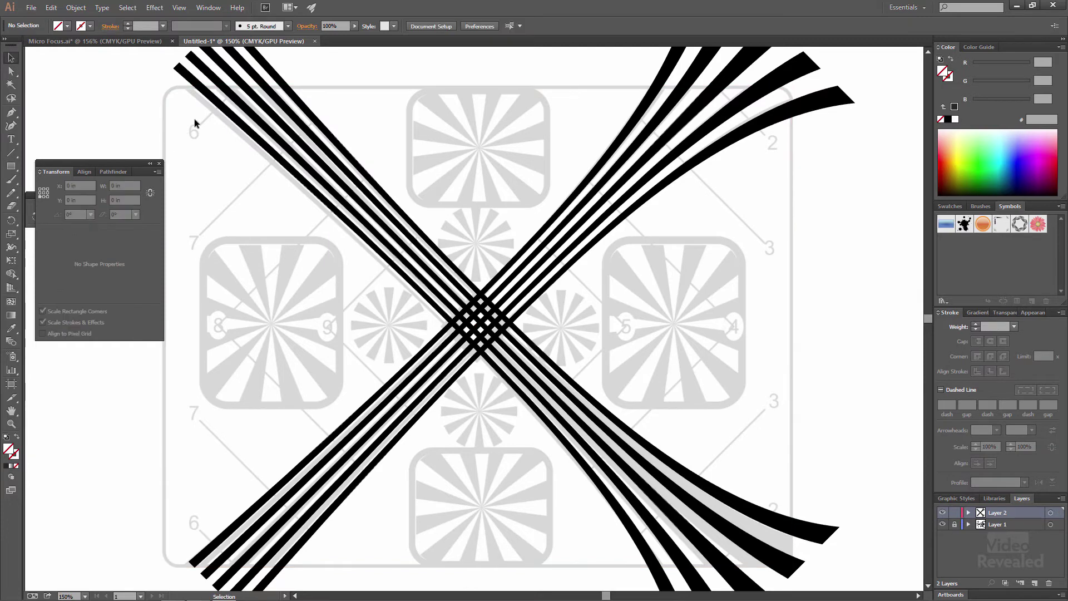
pyautogui.click(114, 172)
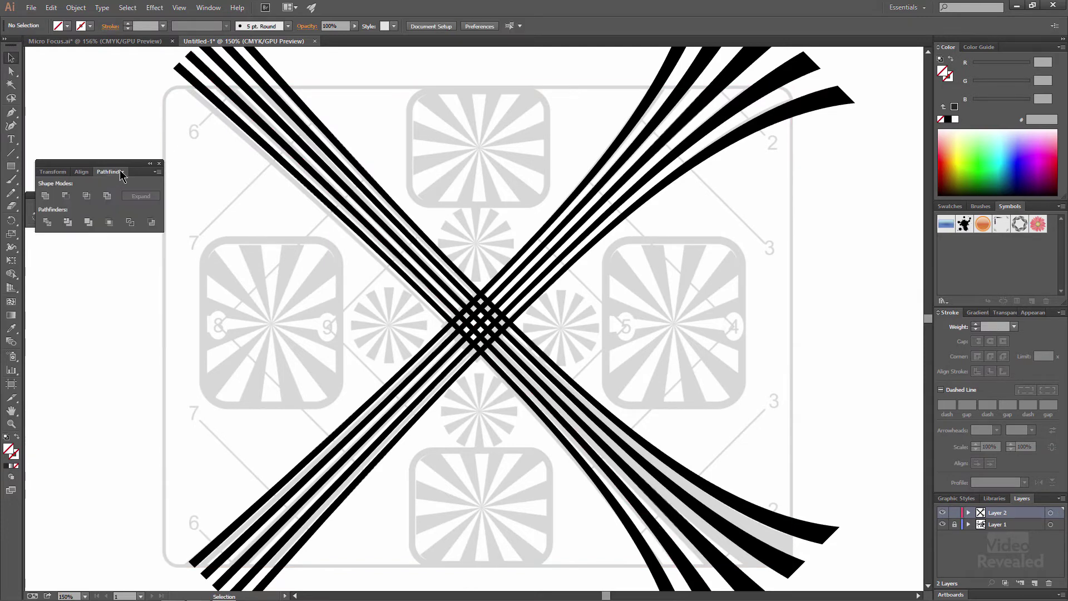
pyautogui.click(208, 8)
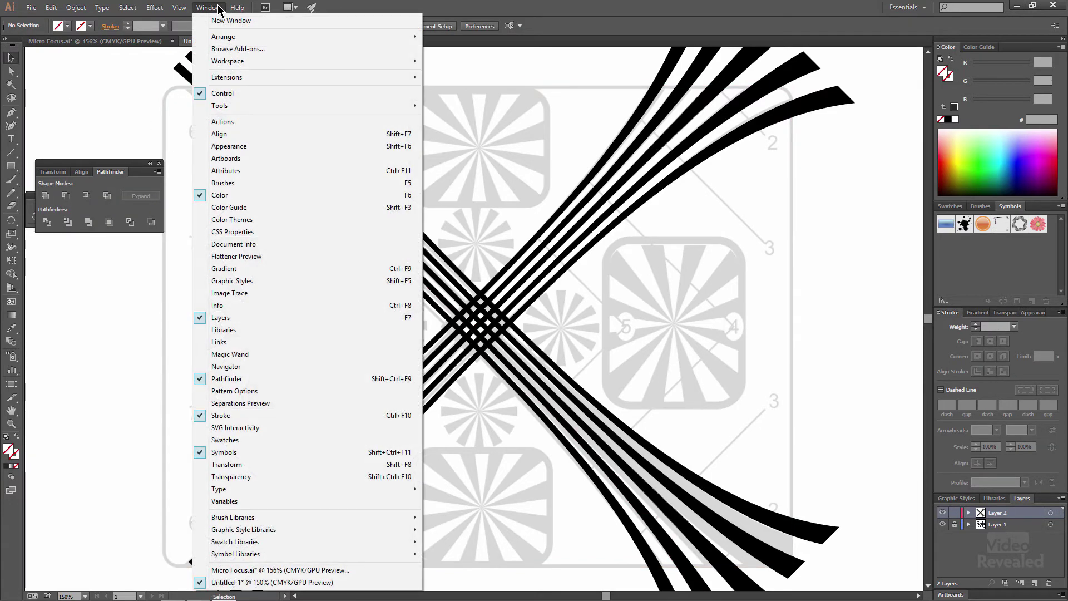
pyautogui.click(128, 170)
pyautogui.moveTo(179, 115); pyautogui.dragTo(177, 113)
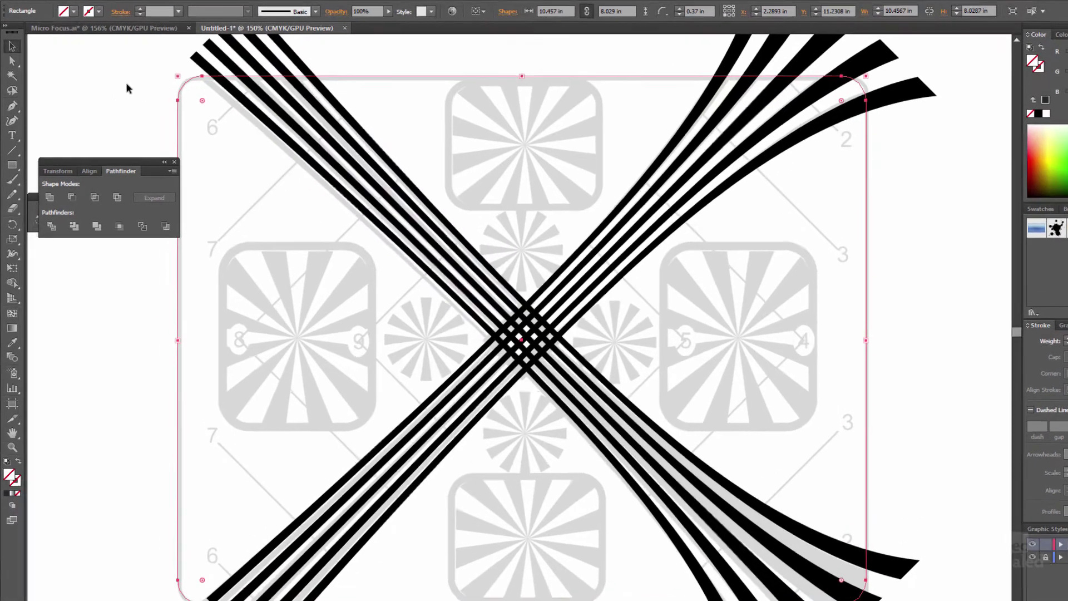
pyautogui.hotkey('ctrl', 'a')
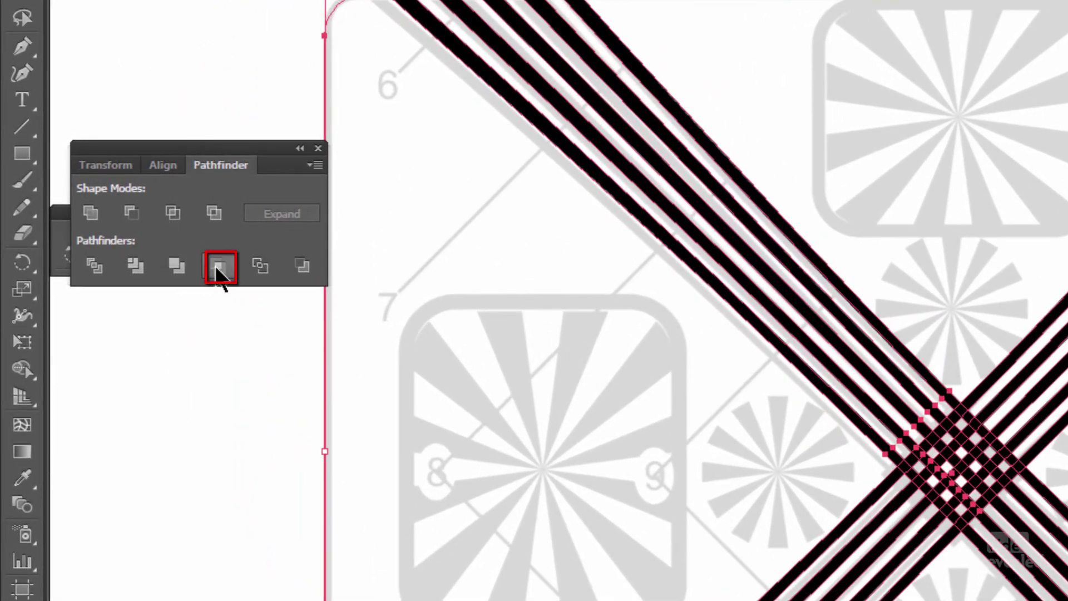
pyautogui.click(220, 268)
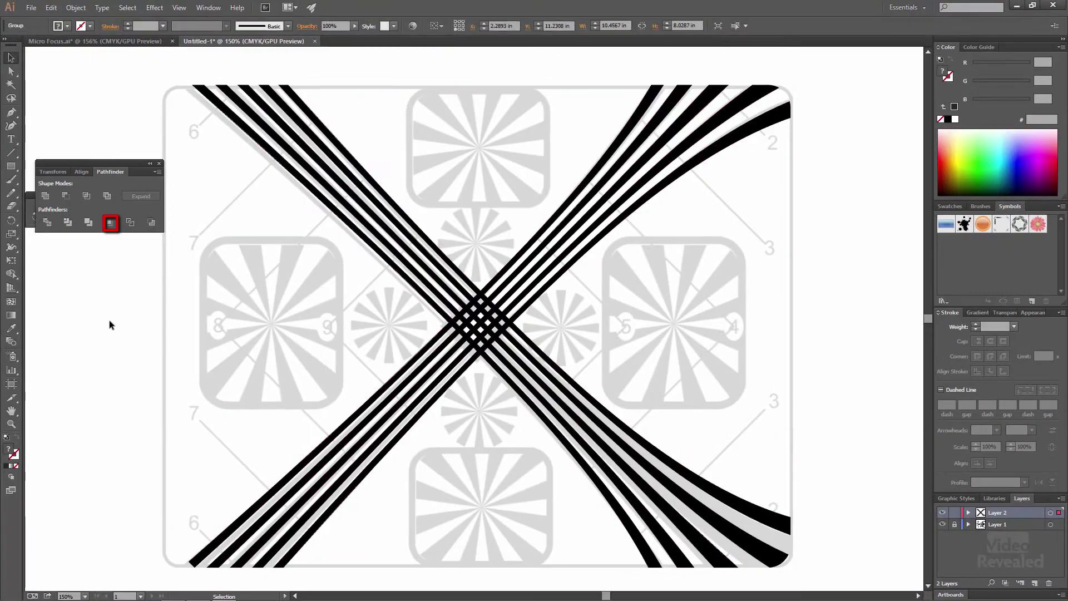
pyautogui.click(110, 325)
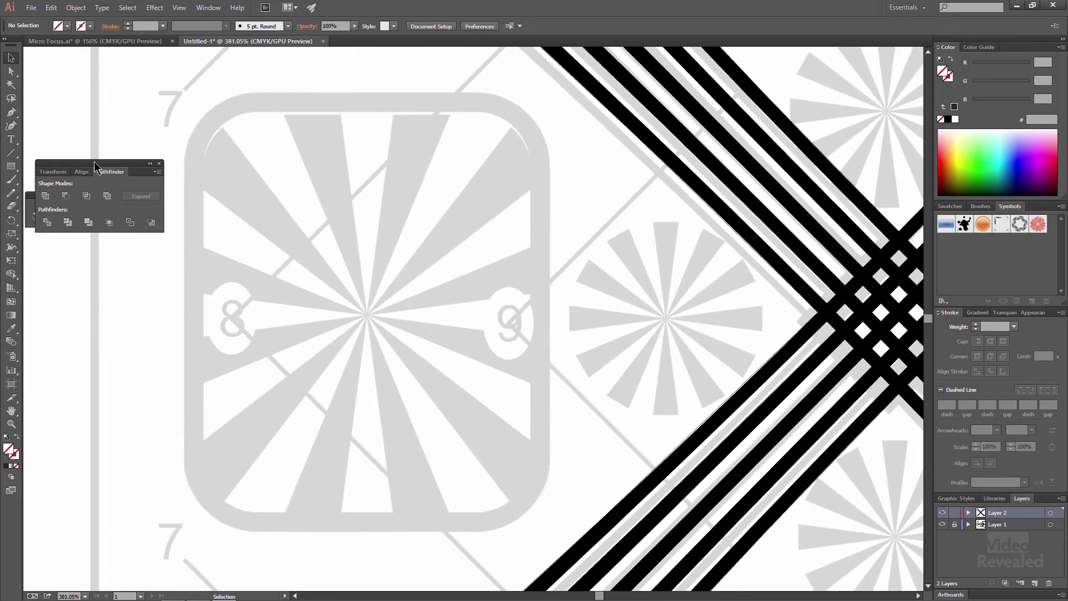
pyautogui.moveTo(95, 166); pyautogui.dragTo(83, 100)
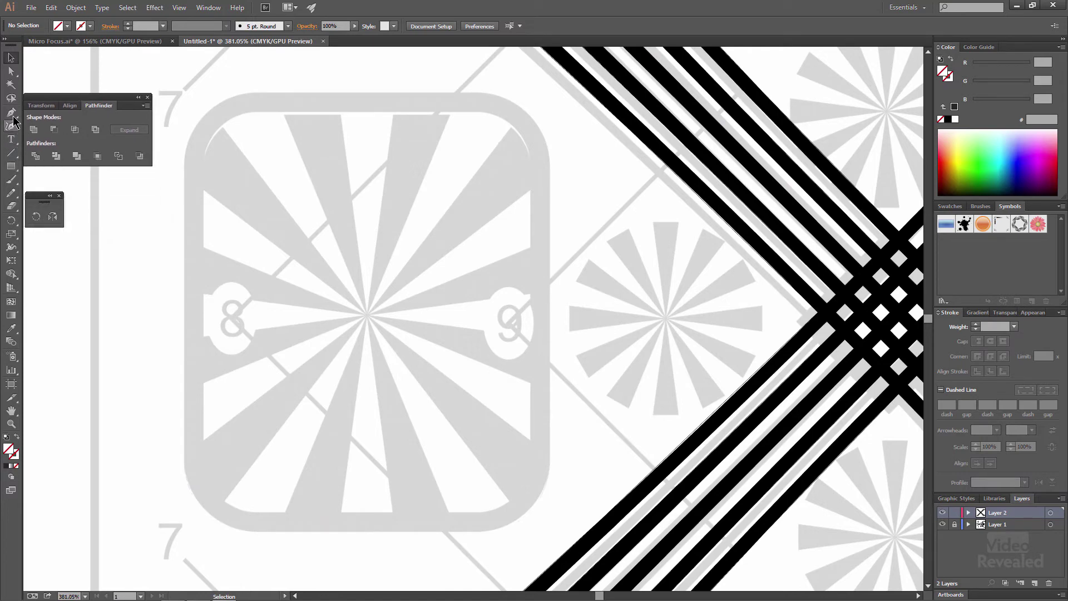
# Pen-trace a closed three-point black wedge from the starburst centre along one upper ray.
pyautogui.click(12, 113)
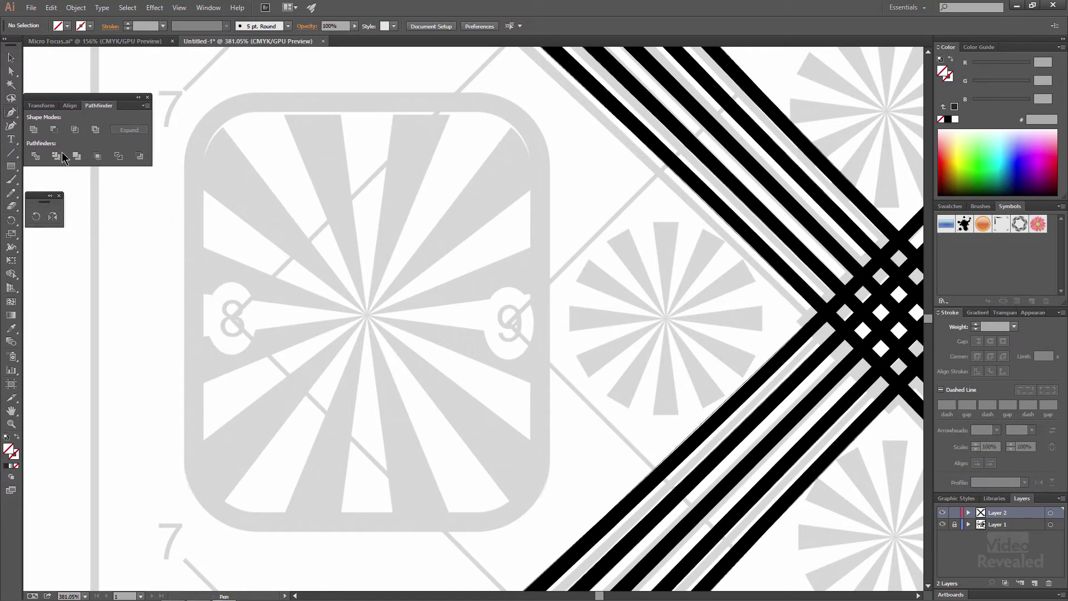
pyautogui.click(366, 311)
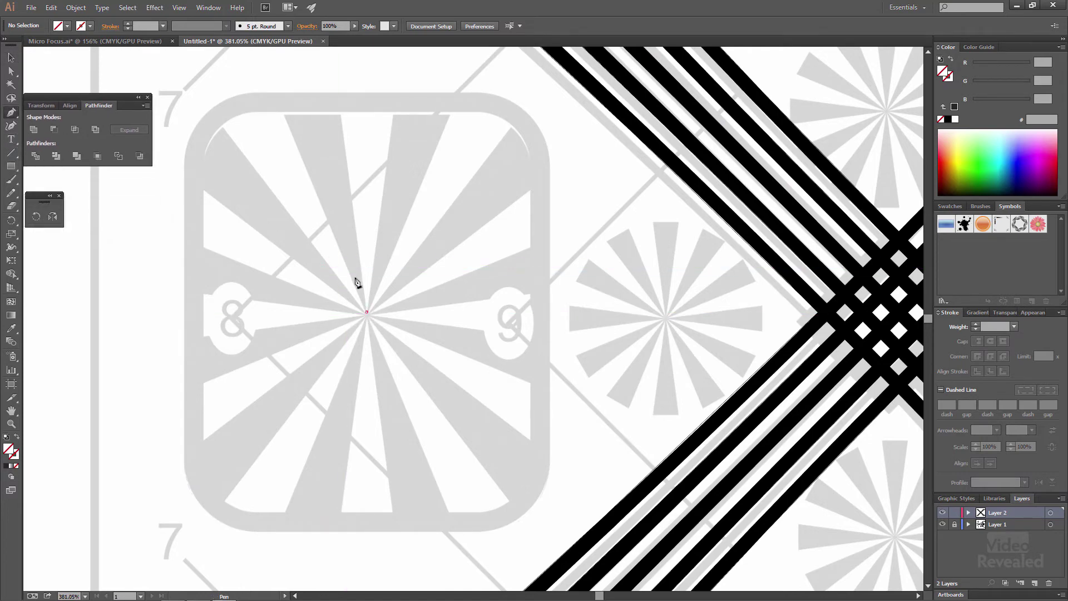
pyautogui.click(399, 71)
pyautogui.click(473, 57)
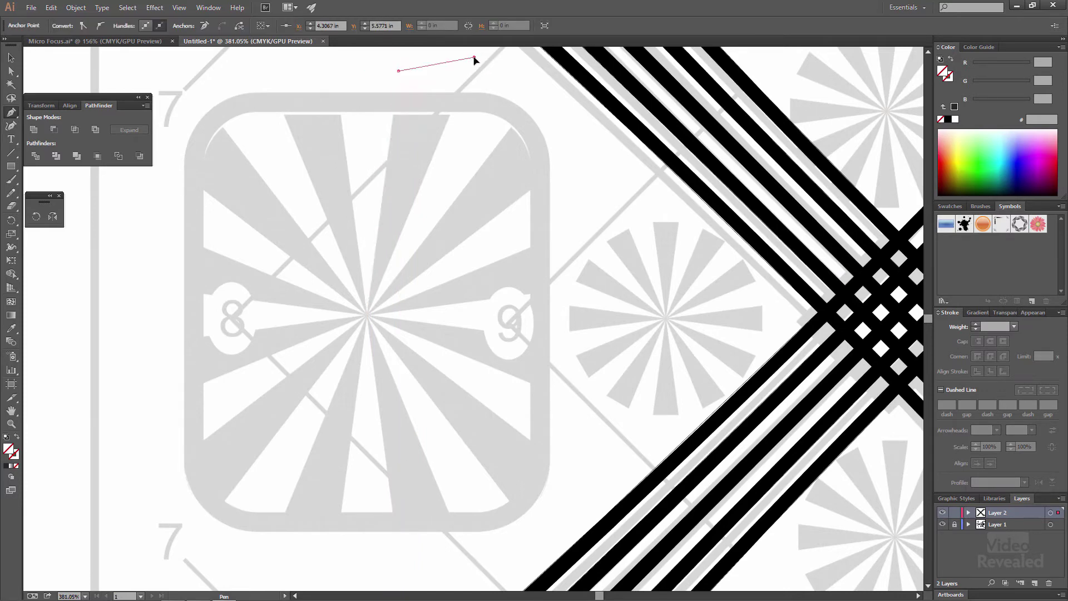
pyautogui.click(366, 312)
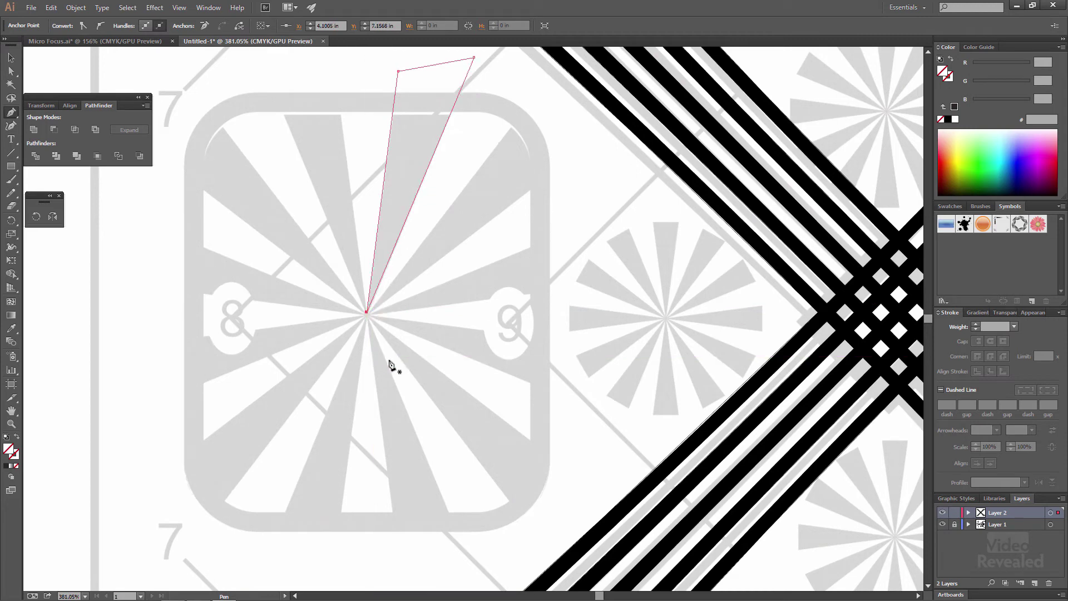
pyautogui.click(955, 107)
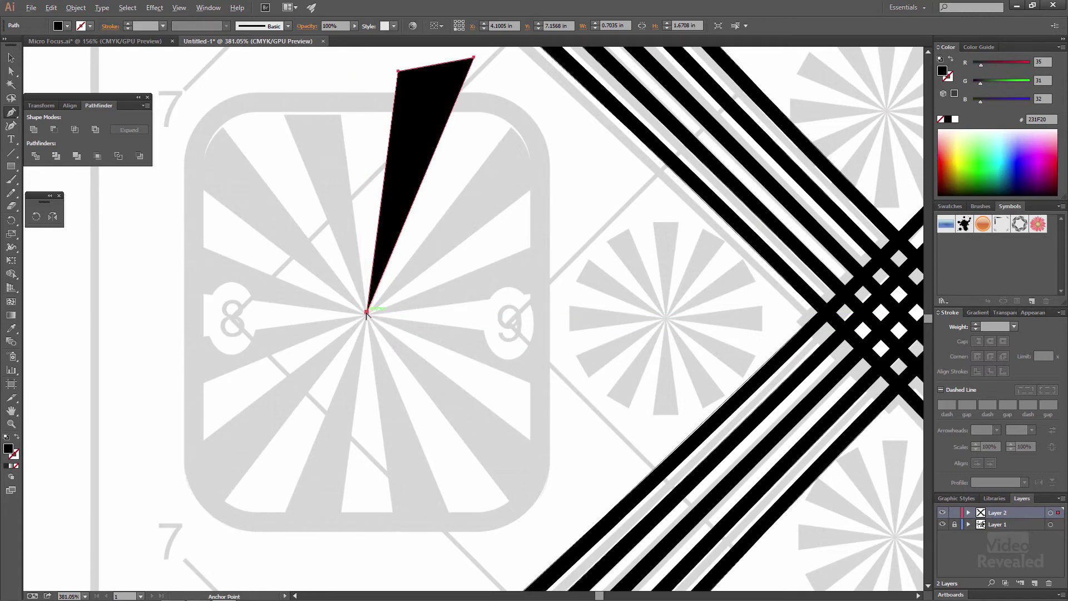
# Rotate-copy the wedge by 30° around its tip and repeat to form a full starburst, then draw a covering rectangle.
pyautogui.click(35, 217)
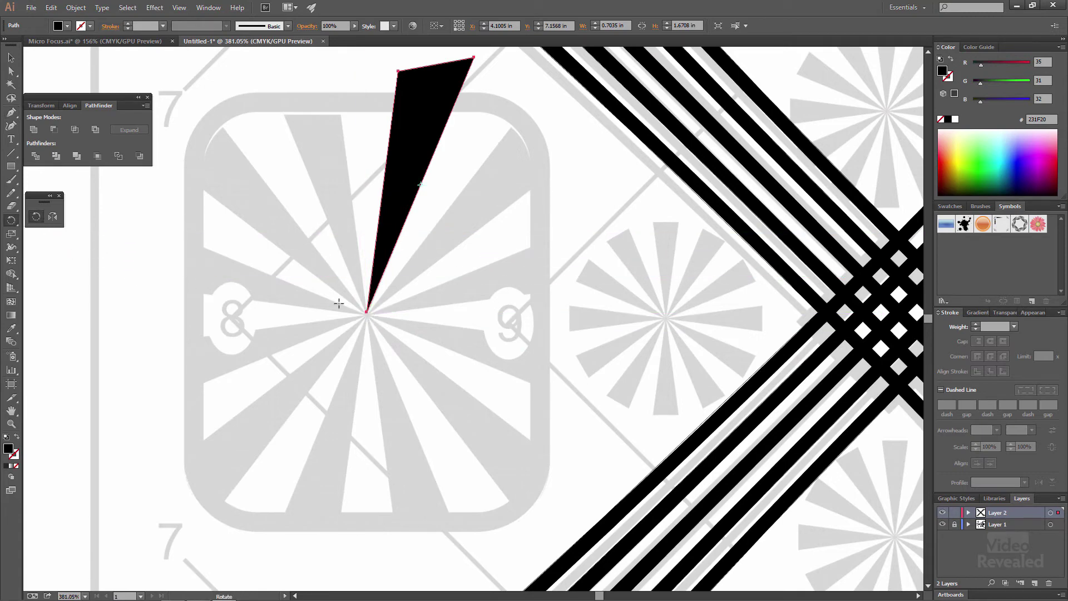
pyautogui.keyDown('alt'); pyautogui.click(367, 313); pyautogui.keyUp('alt')
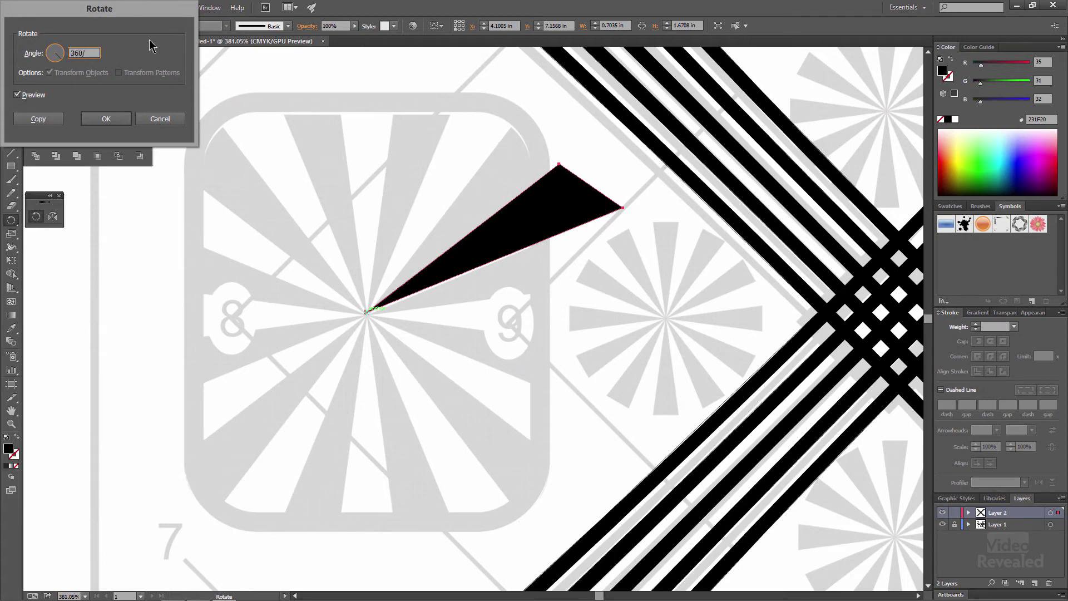
pyautogui.press('Tab')
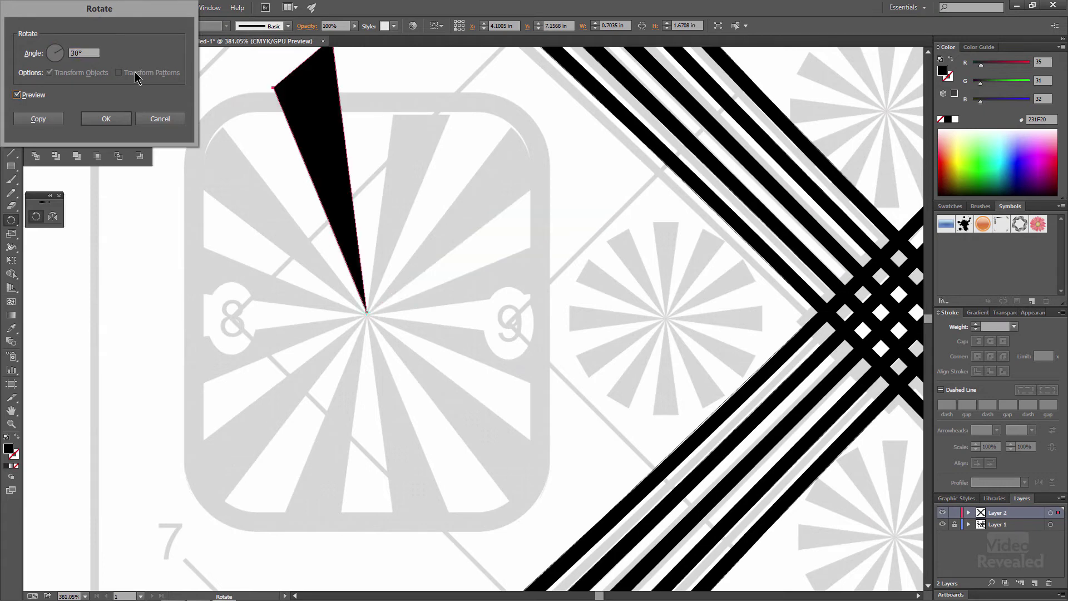
pyautogui.click(39, 119)
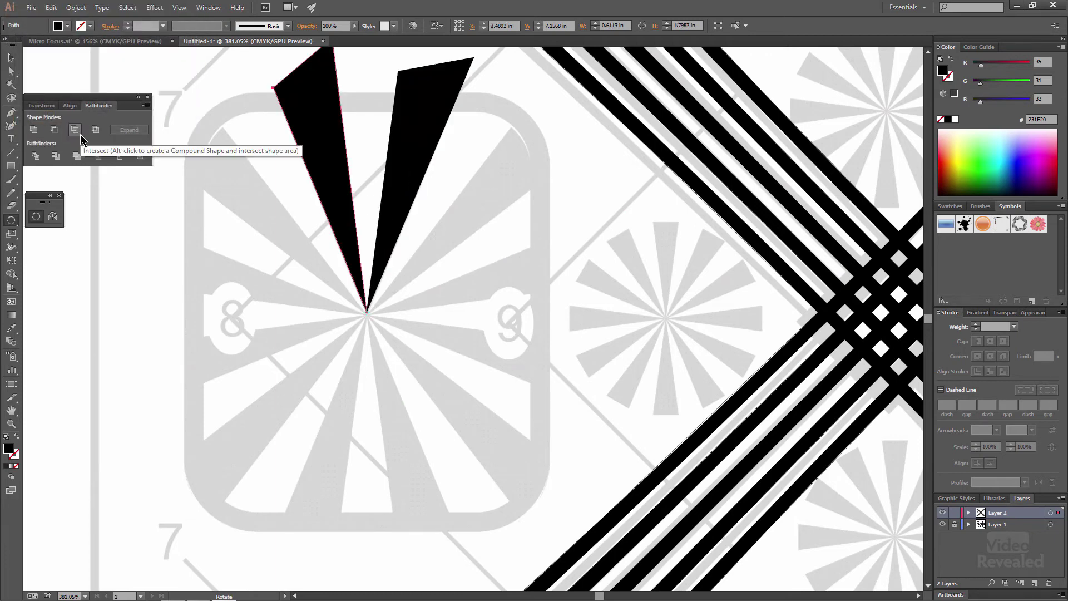
pyautogui.hotkey('ctrl', 'd')
pyautogui.hotkey('ctrl', 'd')
pyautogui.hotkey('ctrl', 'd')
pyautogui.hotkey('ctrl', 'd')
pyautogui.hotkey('ctrl', 'd')
pyautogui.hotkey('ctrl', 'd')
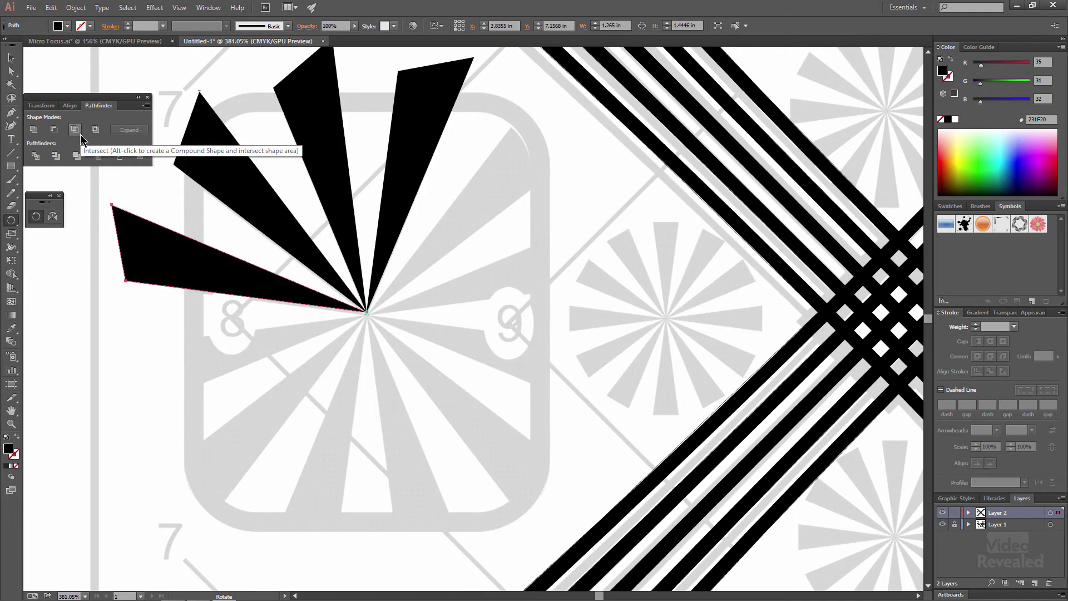
pyautogui.hotkey('ctrl', 'd')
pyautogui.hotkey('ctrl', 'd')
pyautogui.hotkey('ctrl', 'd')
pyautogui.hotkey('ctrl', 'd')
pyautogui.hotkey('ctrl', 'd')
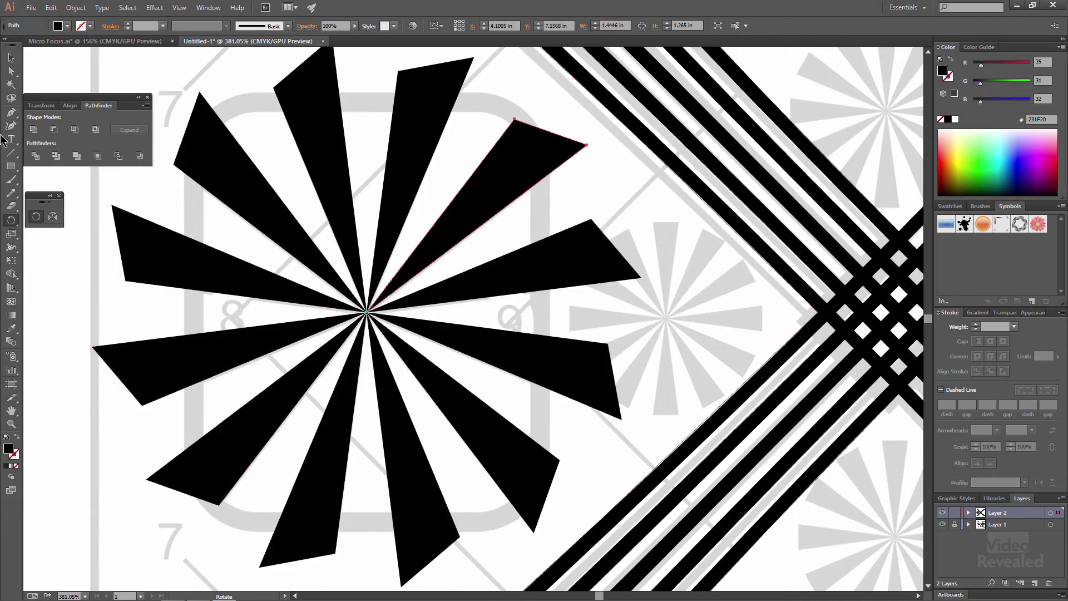
pyautogui.click(11, 166)
pyautogui.moveTo(184, 95); pyautogui.dragTo(549, 530)
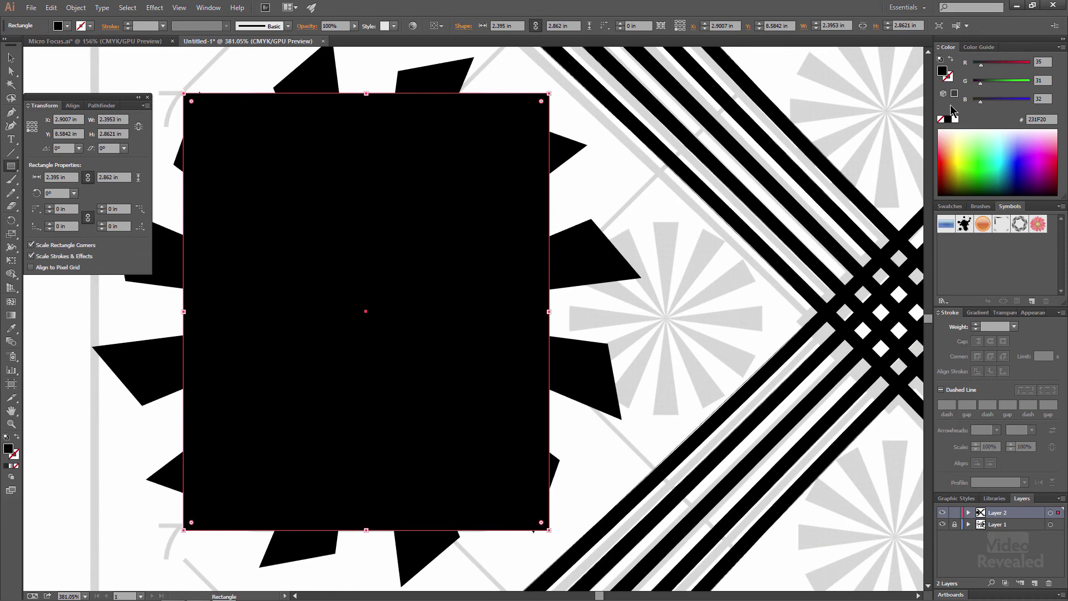
# Give the rectangle no fill and 0.5 in rounded corners, then Pathfinder-crop the starburst to it.
pyautogui.click(940, 119)
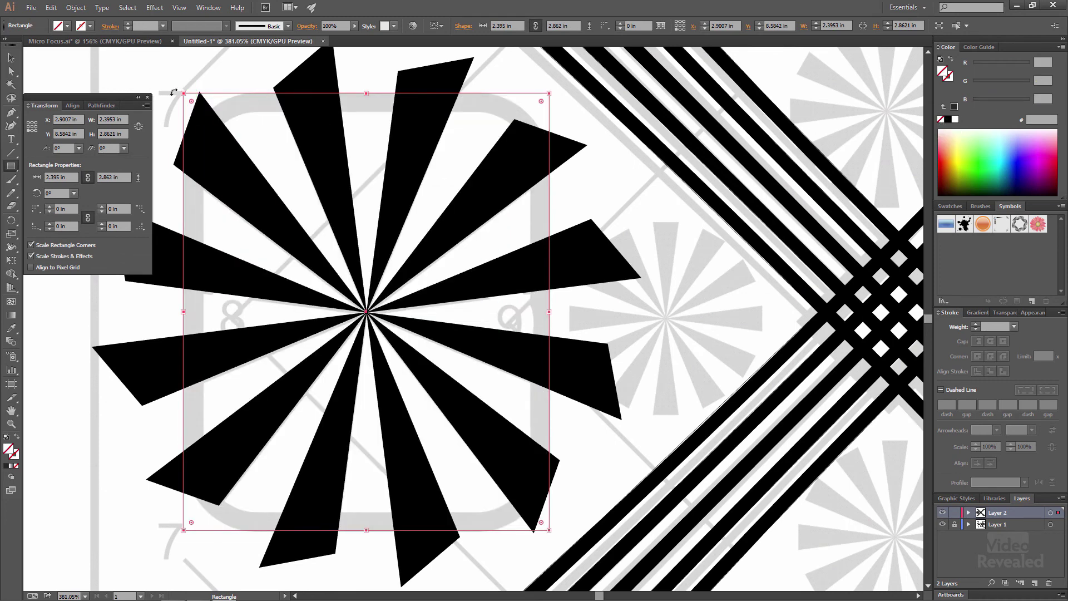
pyautogui.moveTo(191, 101); pyautogui.dragTo(266, 162)
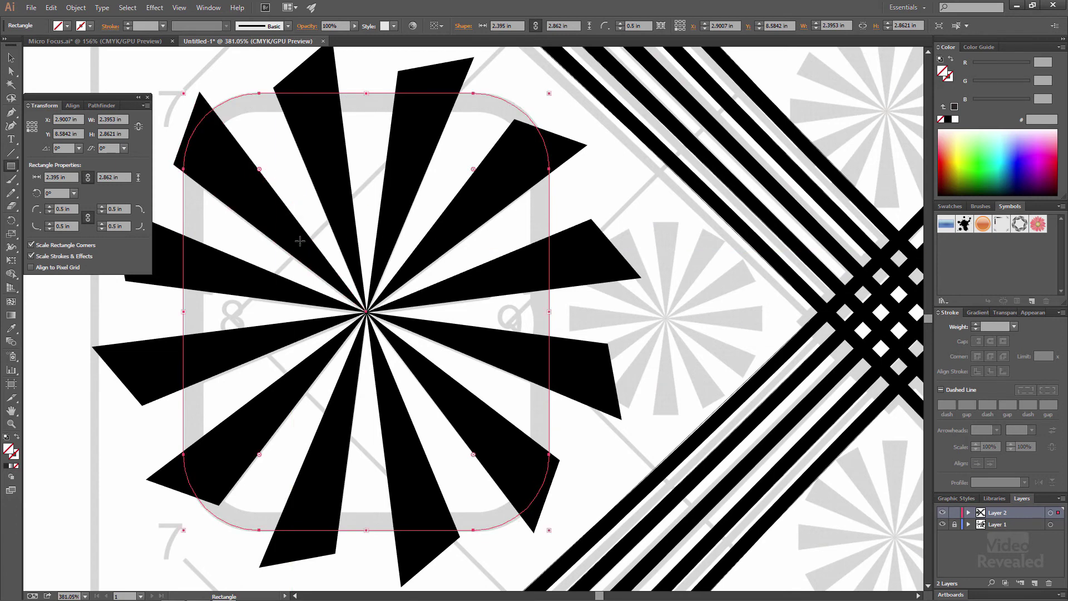
pyautogui.press('v')
pyautogui.moveTo(166, 70); pyautogui.dragTo(544, 544)
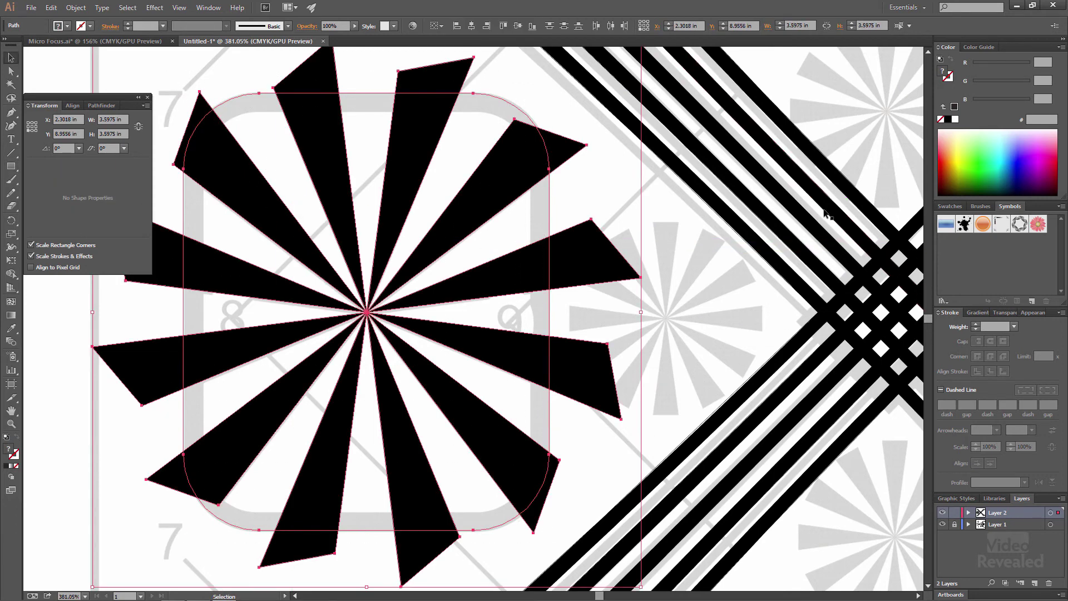
pyautogui.click(106, 109)
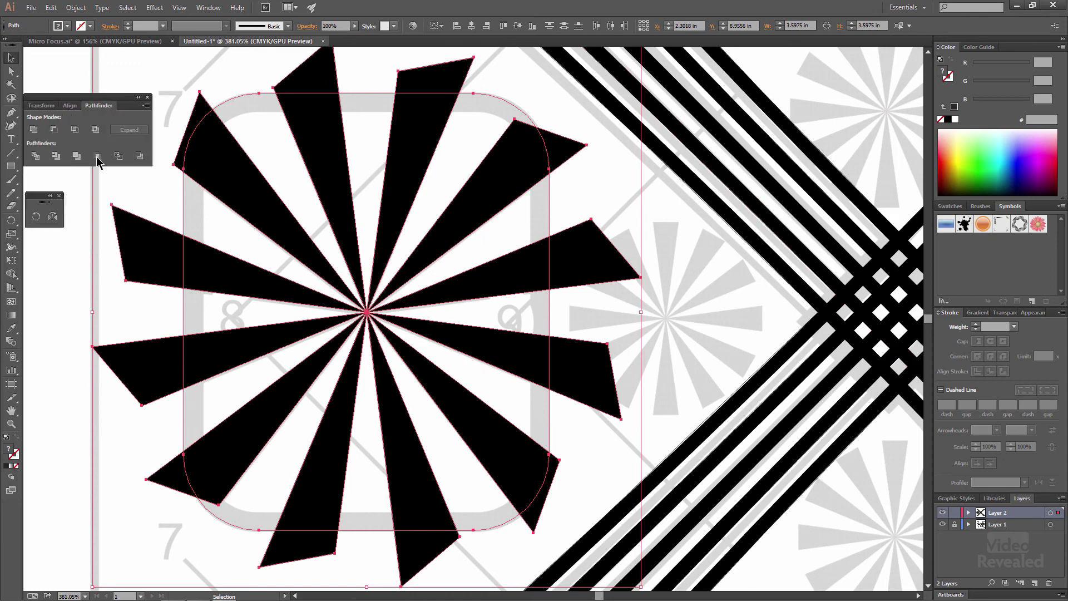
pyautogui.click(97, 157)
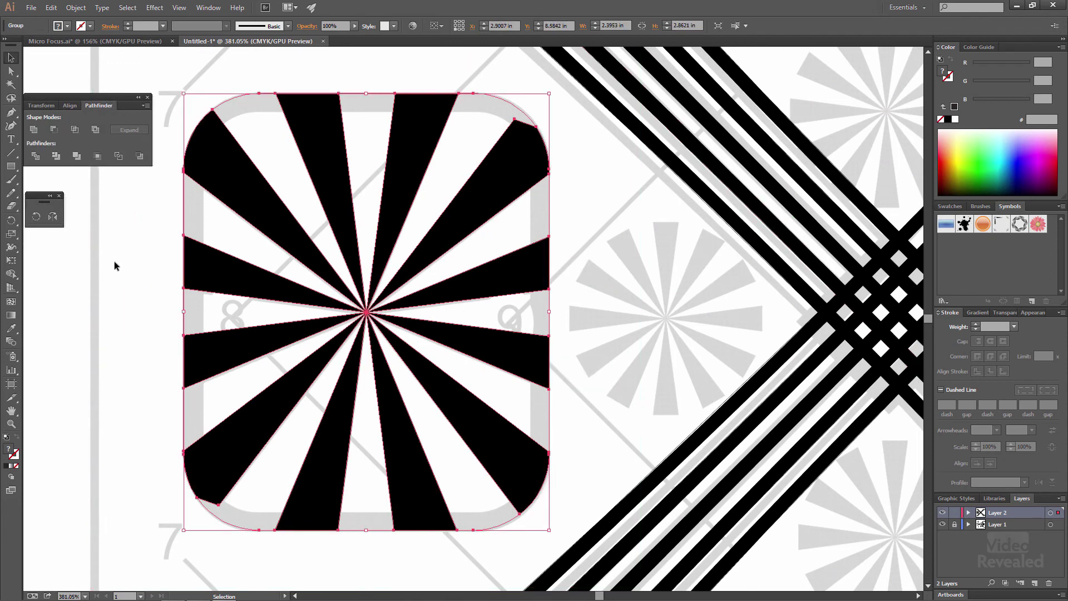
pyautogui.hotkey('ctrl', '0')
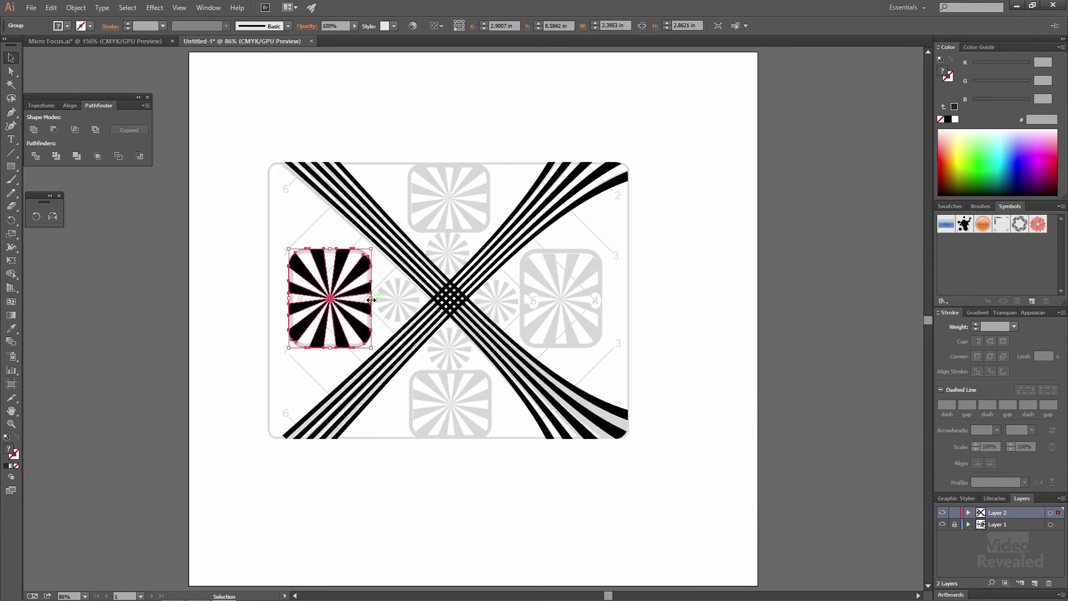
# Duplicate the starburst tile into the right, top and bottom positions, then deselect.
pyautogui.moveTo(365, 313); pyautogui.dragTo(469, 211)
pyautogui.press('e')
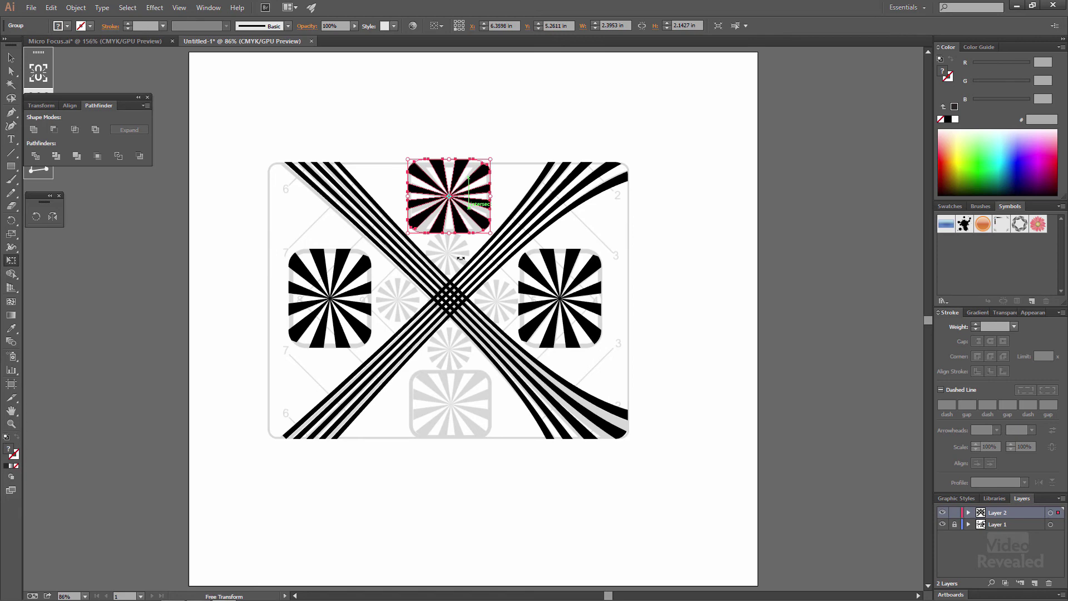
pyautogui.press('v')
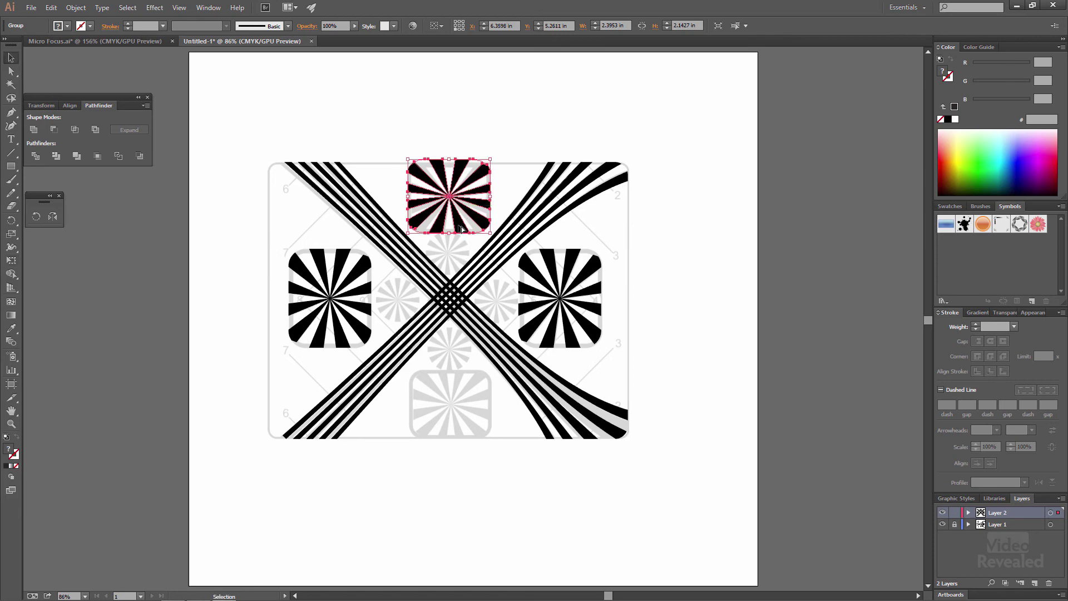
pyautogui.moveTo(460, 227); pyautogui.dragTo(469, 433)
pyautogui.click(499, 482)
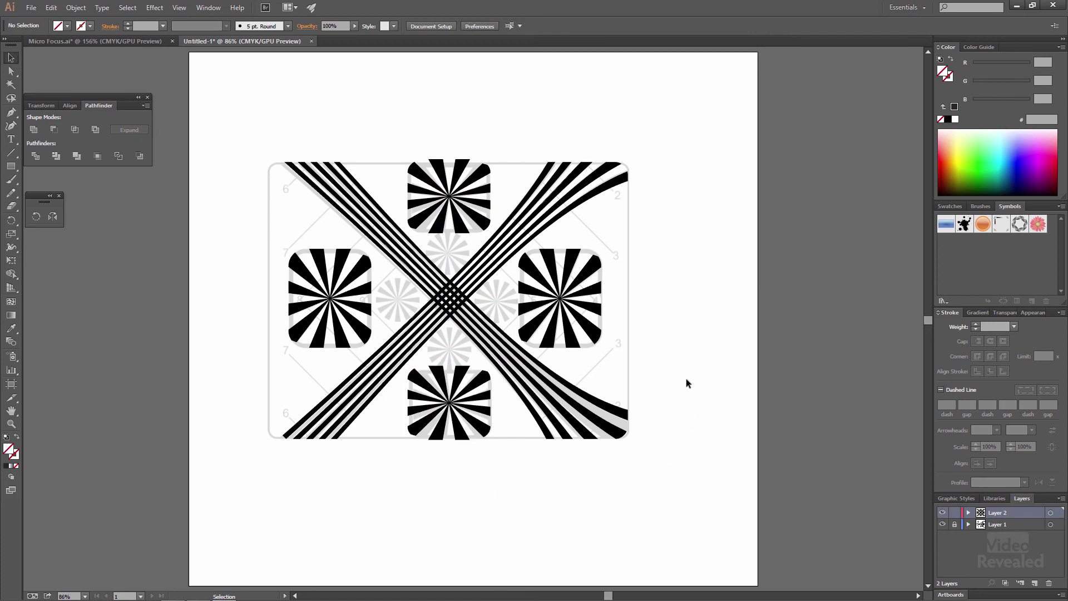
pyautogui.click(138, 42)
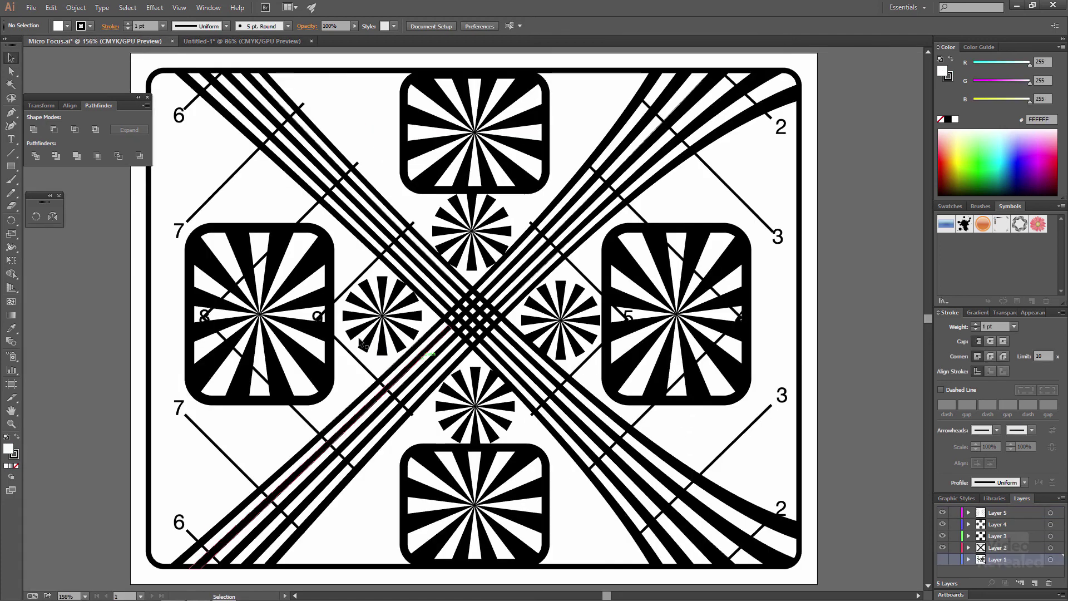